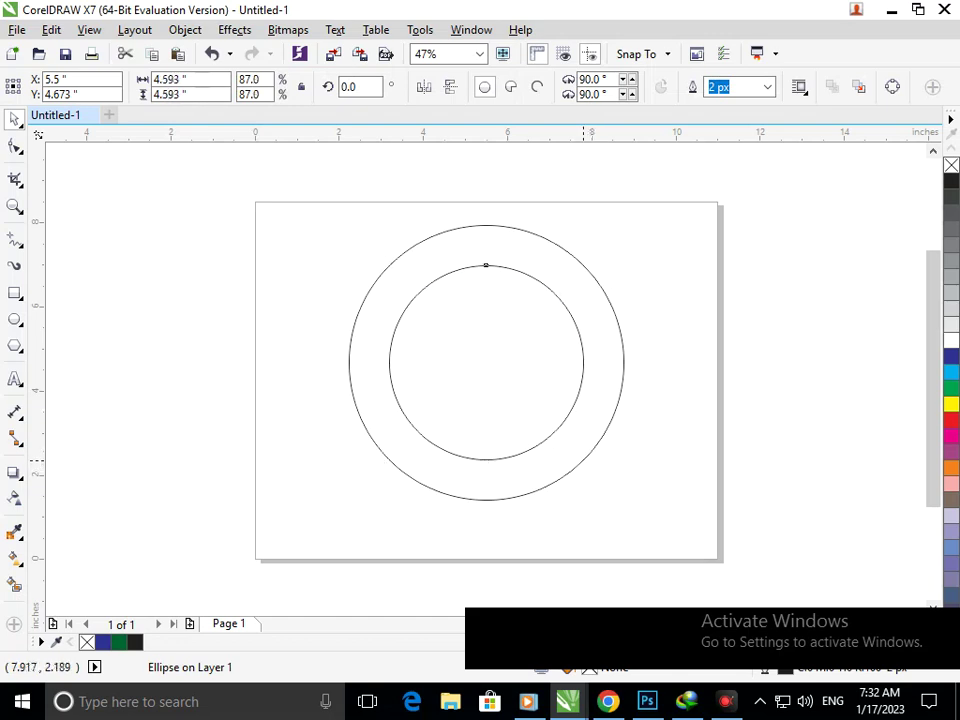
Add a concentric copy of the inner circle, scaled down to about 4.3 inches in diameter.
{"action": "right_click", "coordinate": [577, 454]}
{"action": "left_click", "coordinate": [626, 538]}
{"action": "left_click", "coordinate": [534, 428]}
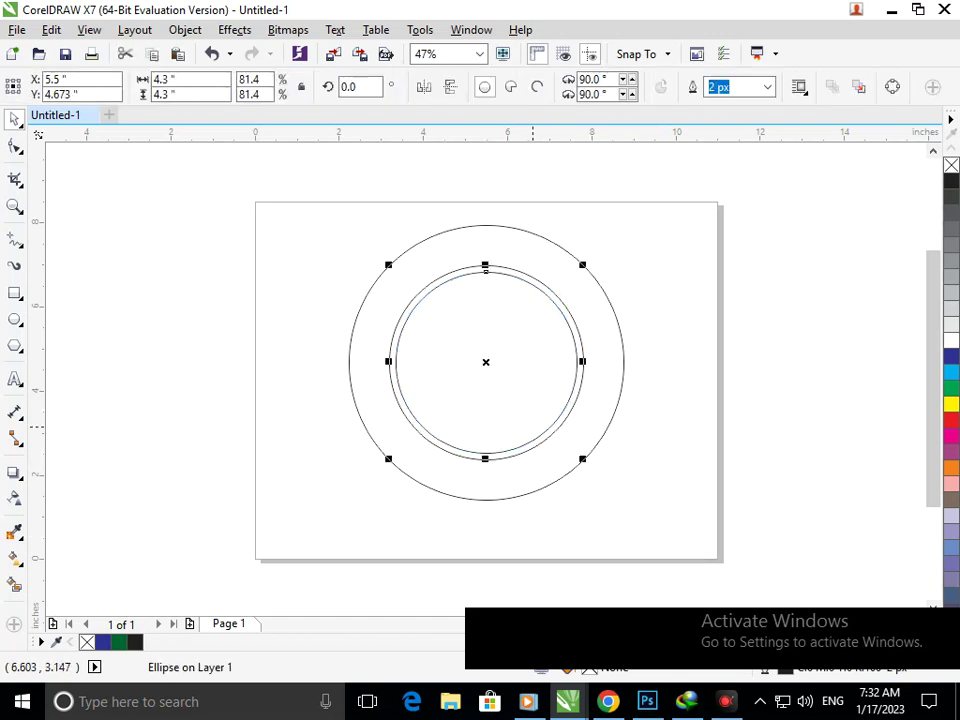
Set the outline width of all three circles to 50 px.
{"action": "left_click_drag", "start_coordinate": [285, 192], "coordinate": [650, 525]}
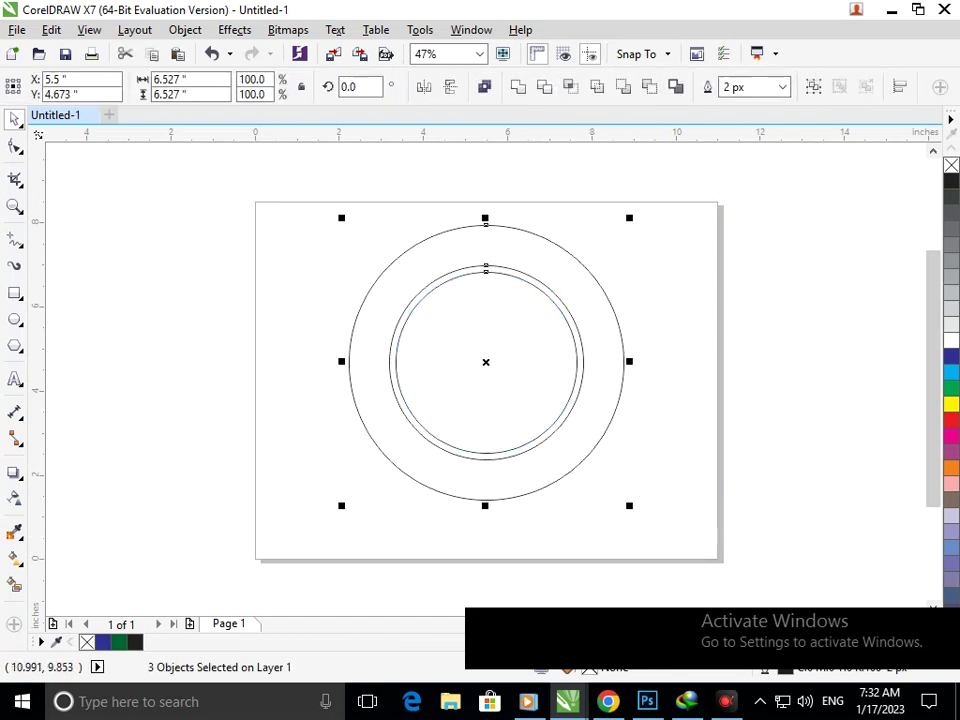
{"action": "type", "text": "16"}
{"action": "key", "text": "Return"}
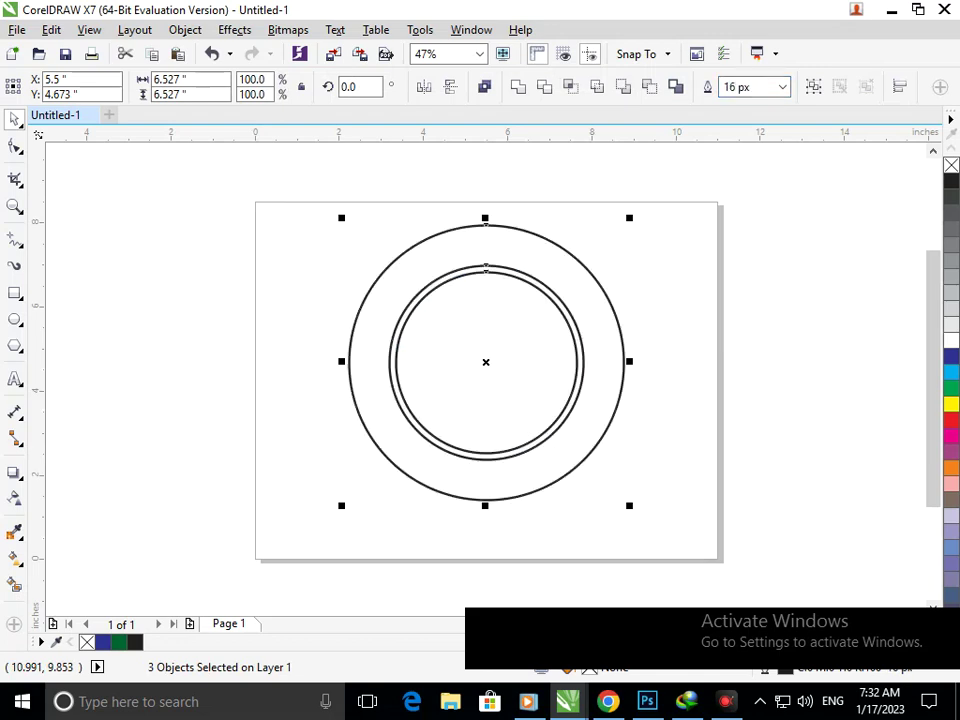
{"action": "left_click", "coordinate": [750, 87]}
{"action": "type", "text": "50"}
{"action": "key", "text": "Return"}
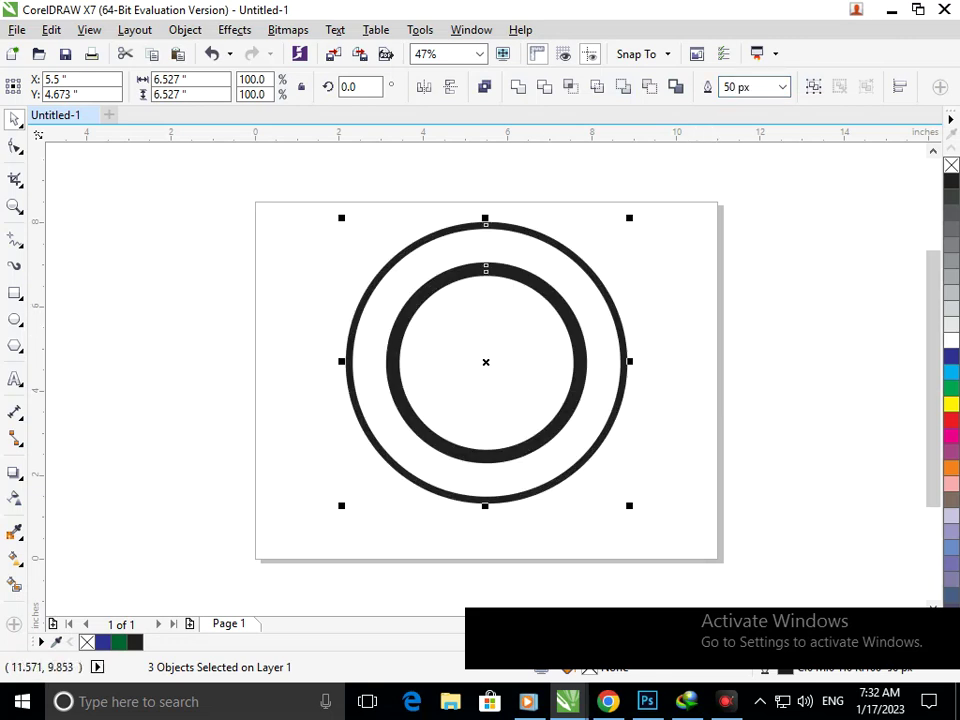
Shrink the innermost circle about its centre to about 4.21 inches, leaving a thin white gap inside the middle circle.
{"action": "left_click", "coordinate": [682, 249]}
{"action": "left_click", "coordinate": [529, 286]}
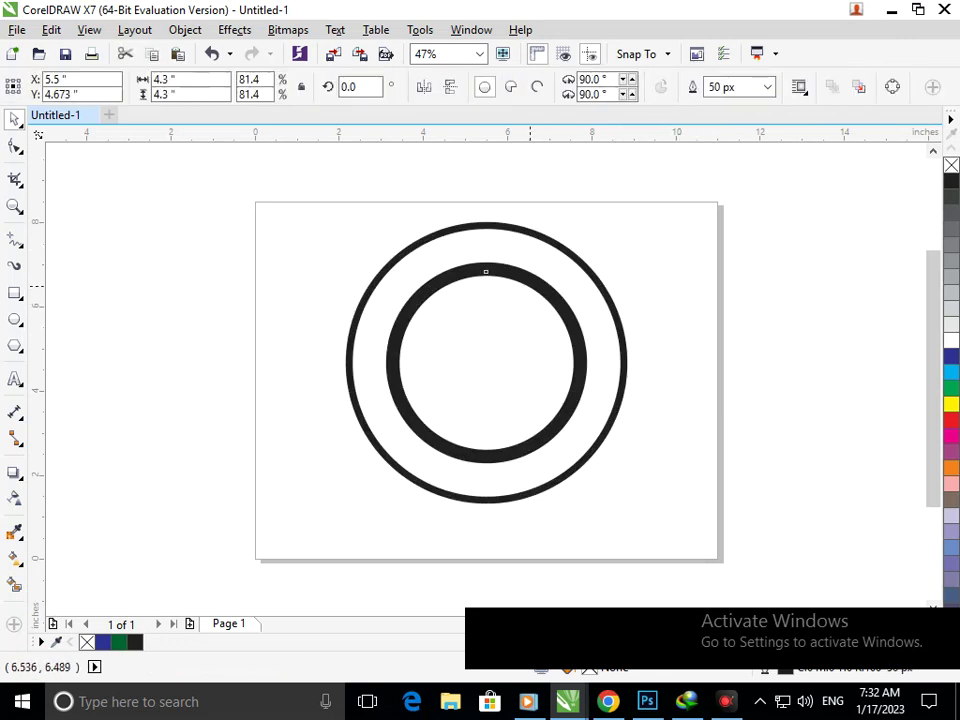
{"action": "left_click_drag", "start_coordinate": [529, 286], "coordinate": [531, 297]}
{"action": "key", "text": "ctrl+z"}
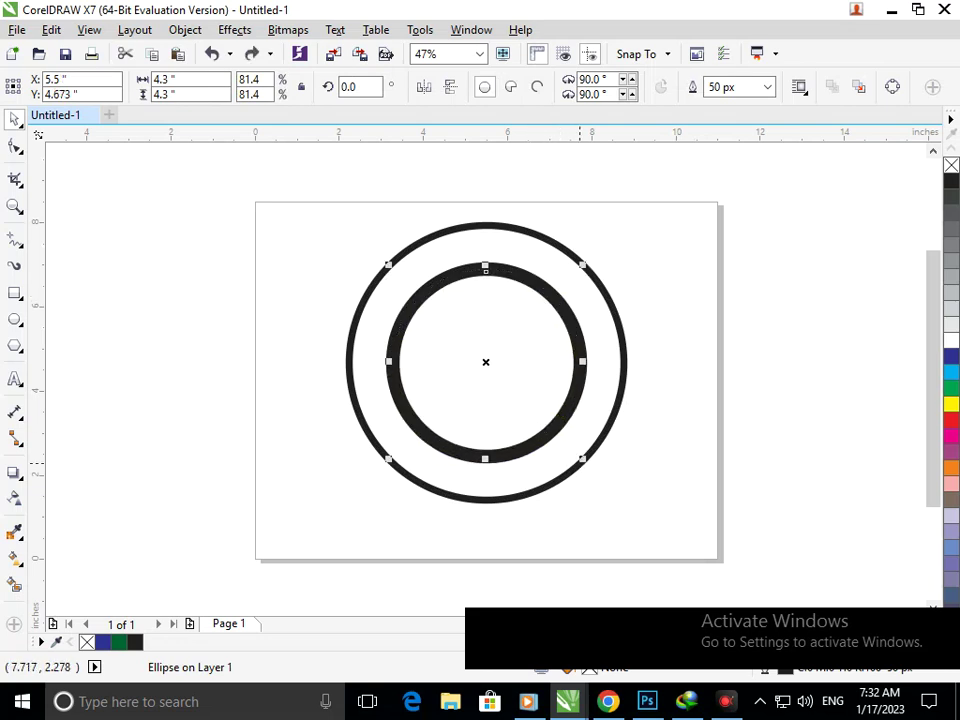
{"action": "mouse_move", "coordinate": [580, 461]}
{"action": "left_mouse_down"}
{"action": "mouse_move", "coordinate": [571, 457]}
{"action": "mouse_move", "coordinate": [593, 458]}
{"action": "mouse_move", "coordinate": [583, 457]}
{"action": "left_mouse_up"}
{"action": "left_click", "coordinate": [682, 458]}
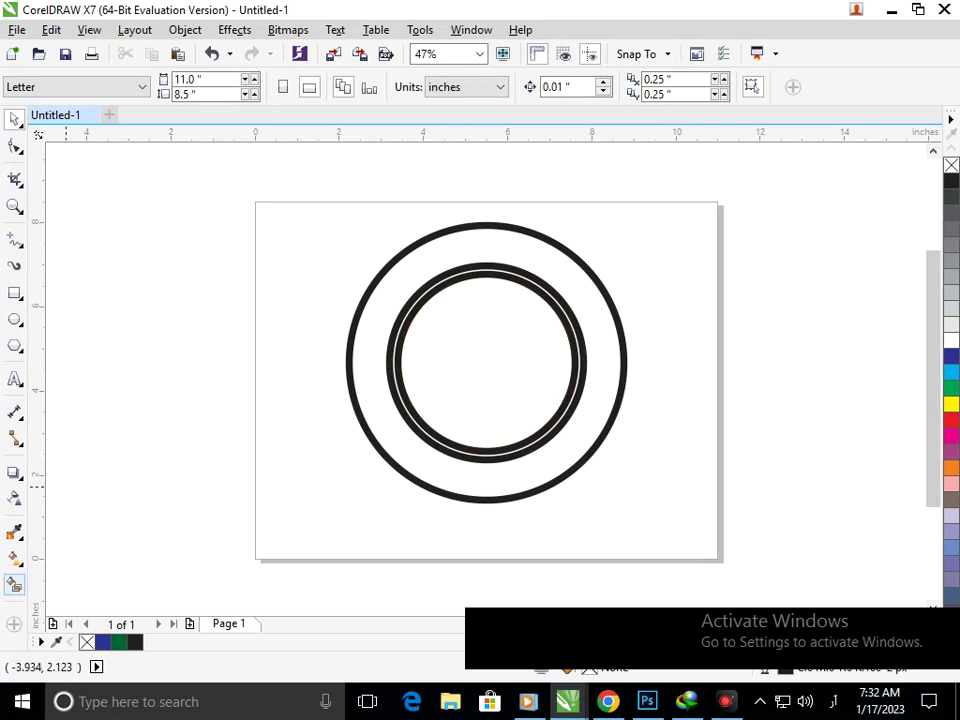
Smart-fill the band between the outer and middle circles and colour it blue.
{"action": "left_click", "coordinate": [15, 585]}
{"action": "left_click", "coordinate": [516, 258]}
{"action": "left_click", "coordinate": [951, 356]}
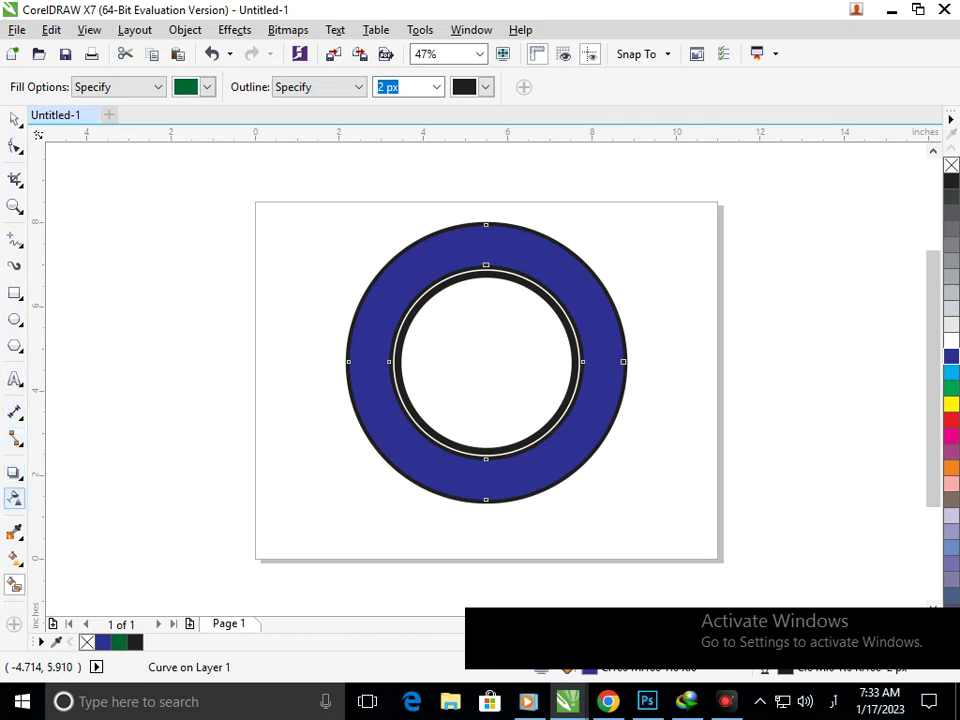
Draw a horizontal line with the Pen tool across the innermost circle, from its left quadrant to its right quadrant.
{"action": "left_click", "coordinate": [15, 240]}
{"action": "left_click", "coordinate": [66, 300]}
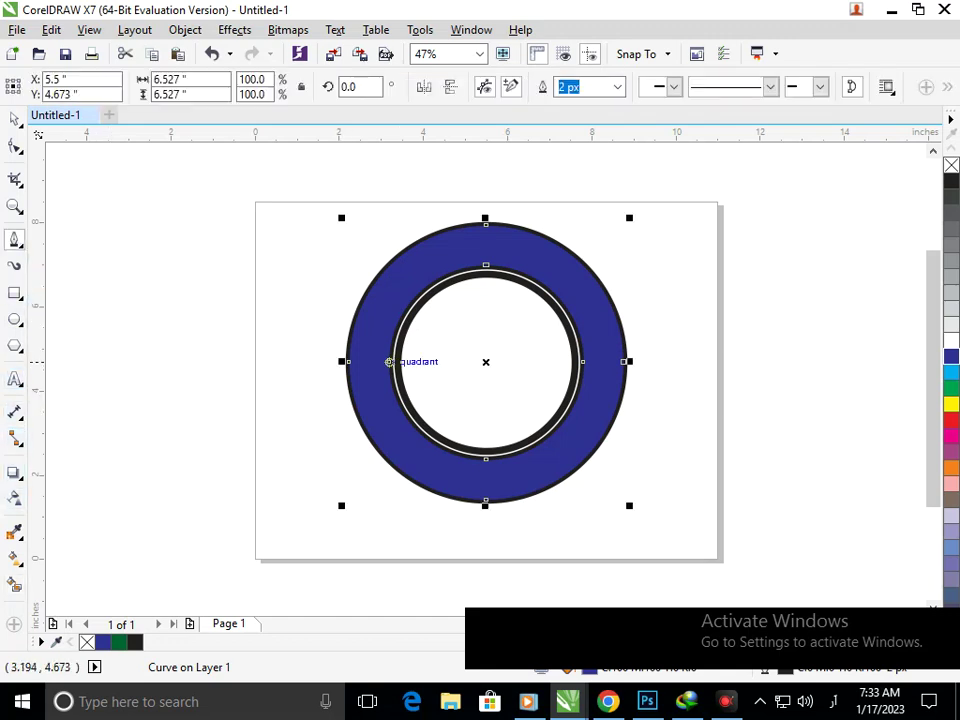
{"action": "left_click", "coordinate": [389, 361]}
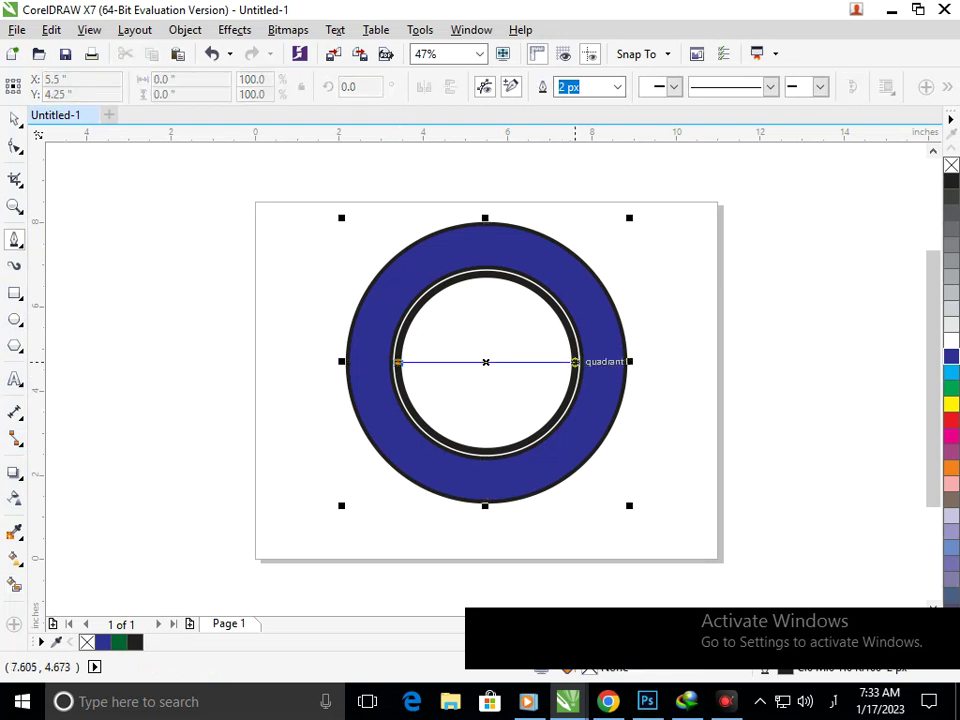
{"action": "double_click", "coordinate": [583, 361]}
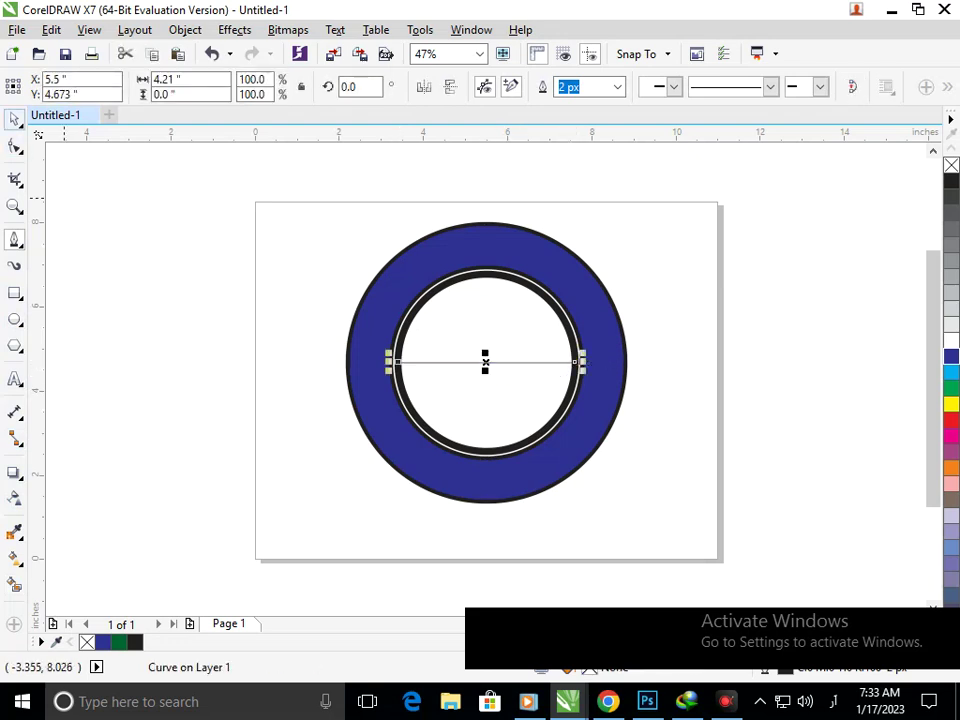
Add a copy of the horizontal line rotated 90° about its centre to form a cross inside the innermost circle.
{"action": "left_click", "coordinate": [14, 119]}
{"action": "left_click", "coordinate": [430, 352]}
{"action": "left_click", "coordinate": [485, 362]}
{"action": "left_click", "coordinate": [485, 362]}
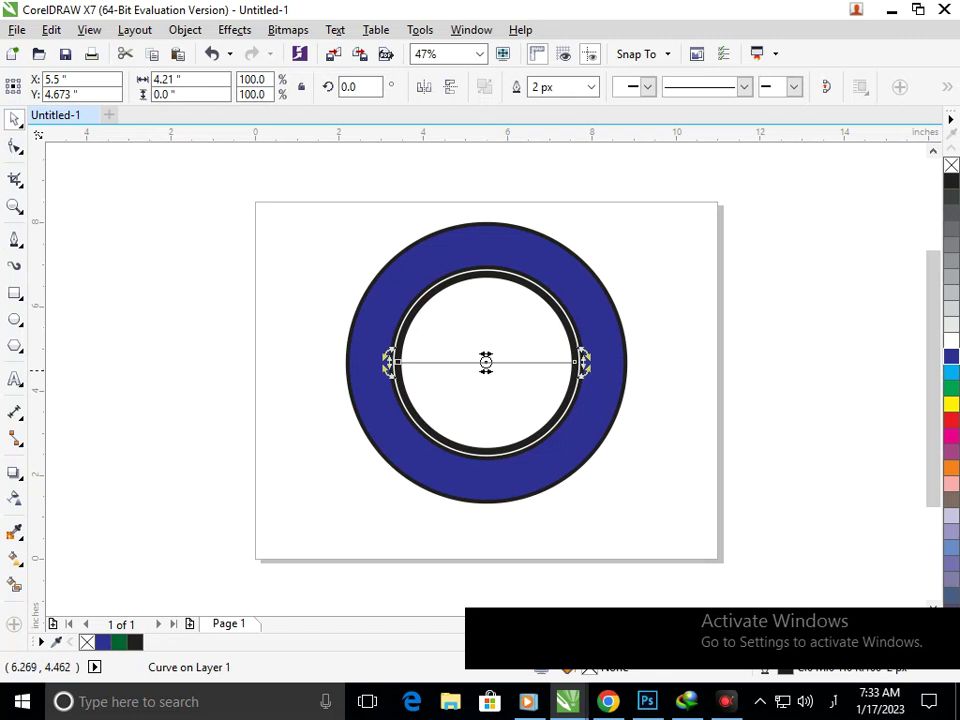
{"action": "left_click_drag", "start_coordinate": [584, 361], "coordinate": [486, 456]}
{"action": "left_click", "coordinate": [123, 409]}
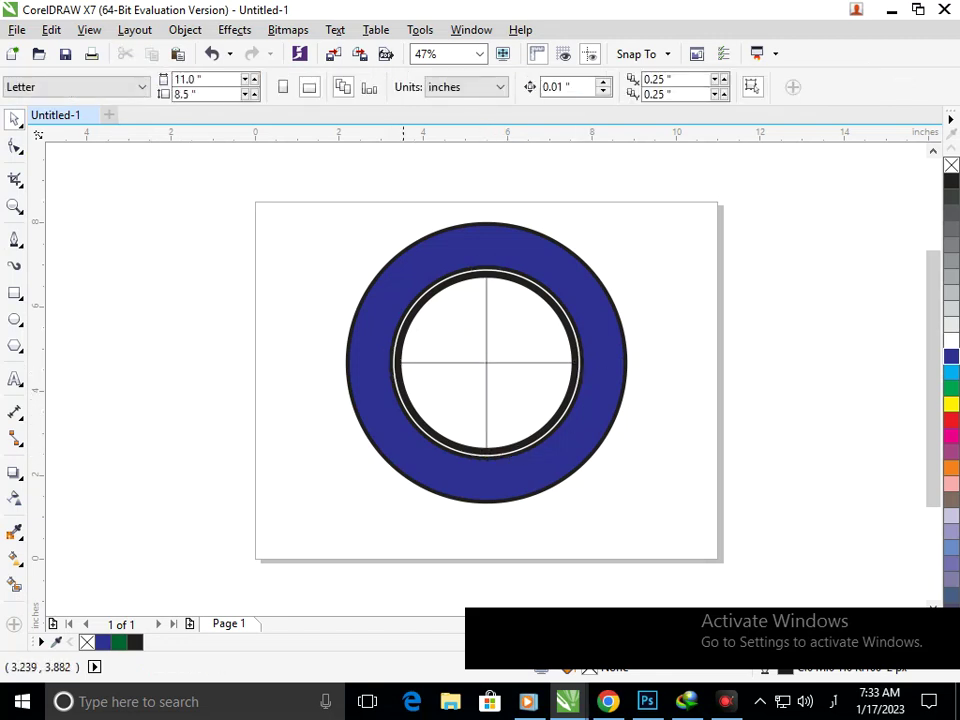
{"action": "left_click", "coordinate": [490, 225]}
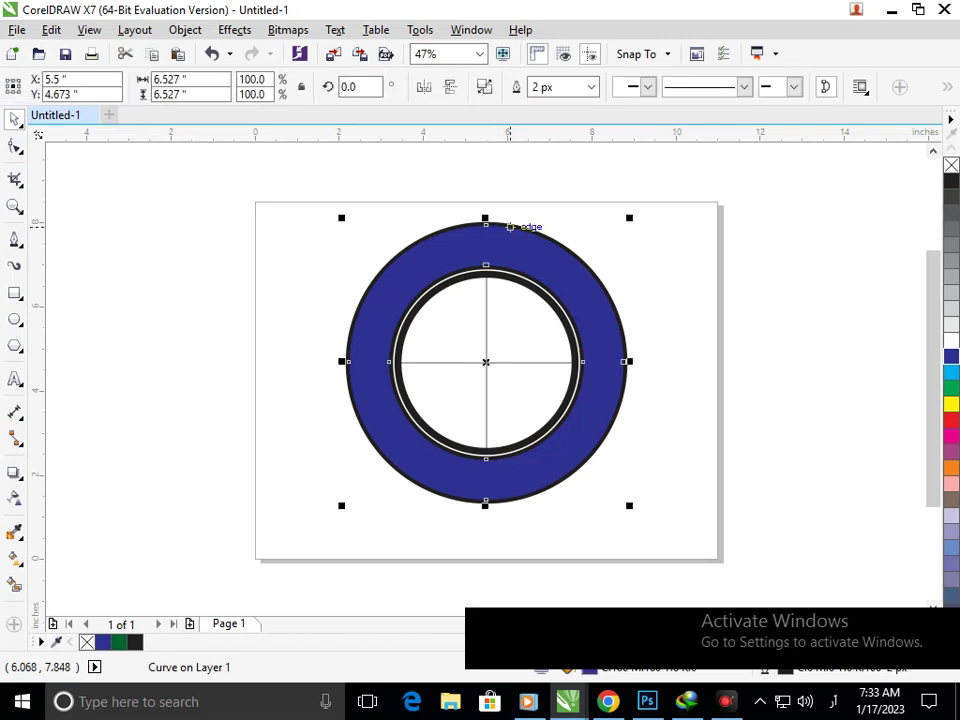
{"action": "left_click_drag", "start_coordinate": [490, 225], "coordinate": [506, 187]}
{"action": "key", "text": "ctrl+z"}
{"action": "left_click", "coordinate": [693, 253]}
Bring the outer black circle to the front, above the blue band.
{"action": "key", "text": "F2"}
{"action": "left_click_drag", "start_coordinate": [420, 202], "coordinate": [558, 268]}
{"action": "left_click", "coordinate": [499, 306]}
{"action": "key", "text": "ctrl+z"}
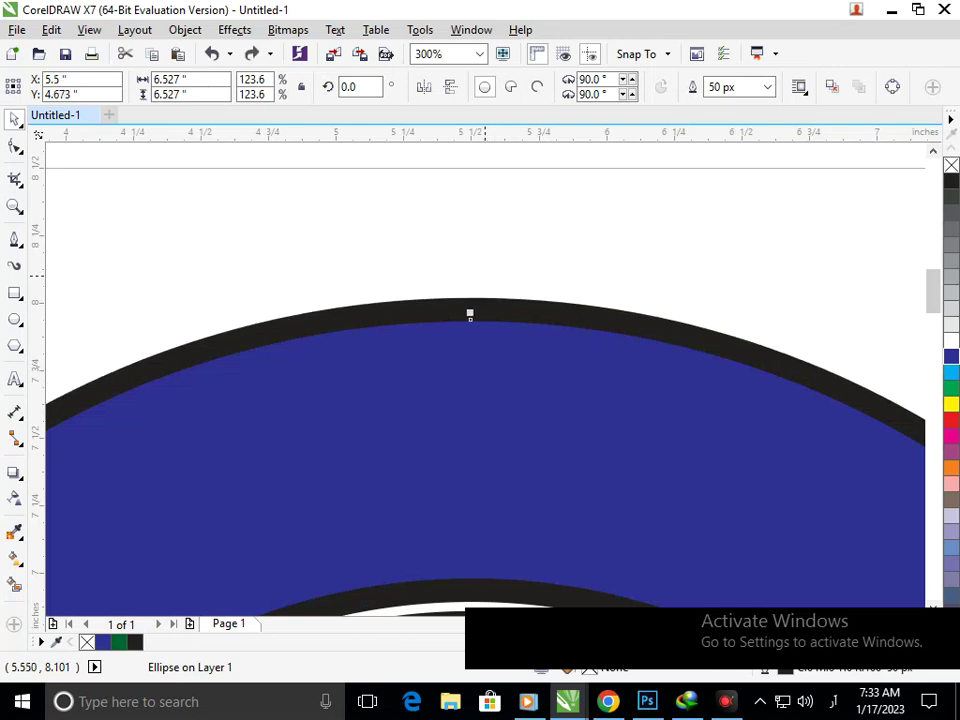
{"action": "key", "text": "shift+Page_Up"}
{"action": "scroll", "coordinate": [471, 317], "scroll_direction": "down", "scroll_amount": 4}
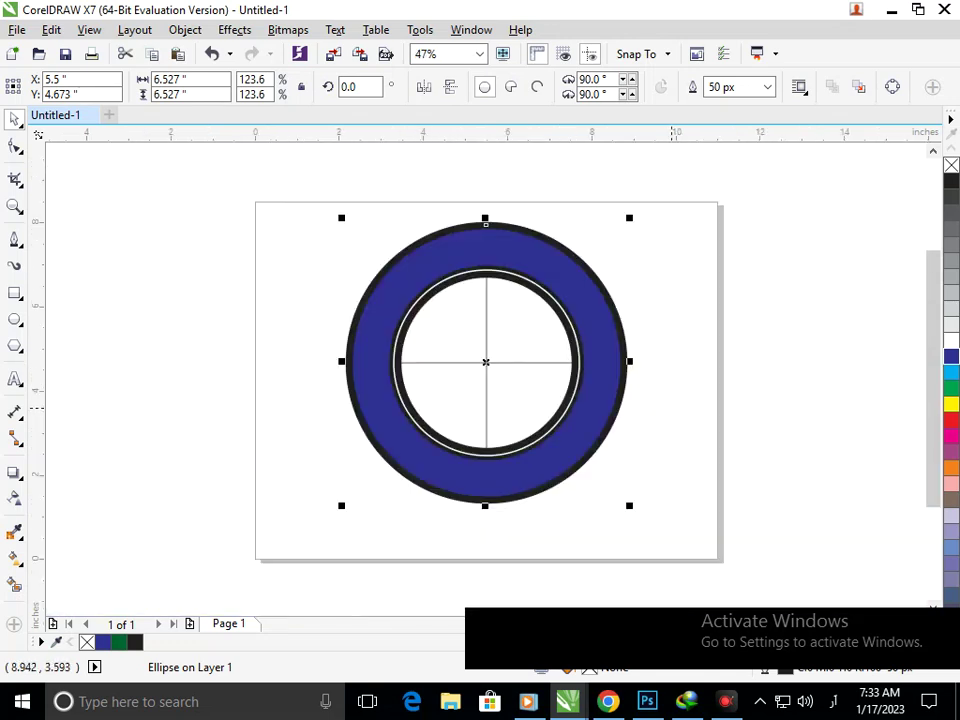
Convert the outer circle's outline to an object and give it a linear gradient fill running from its top to its bottom.
{"action": "left_click", "coordinate": [185, 30]}
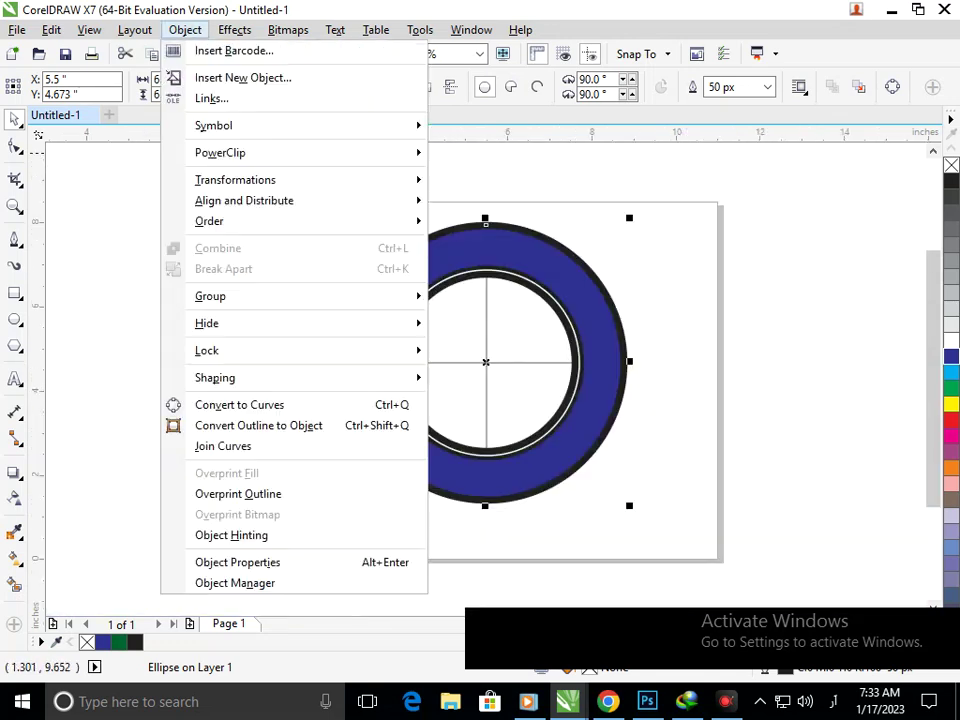
{"action": "left_click", "coordinate": [258, 425]}
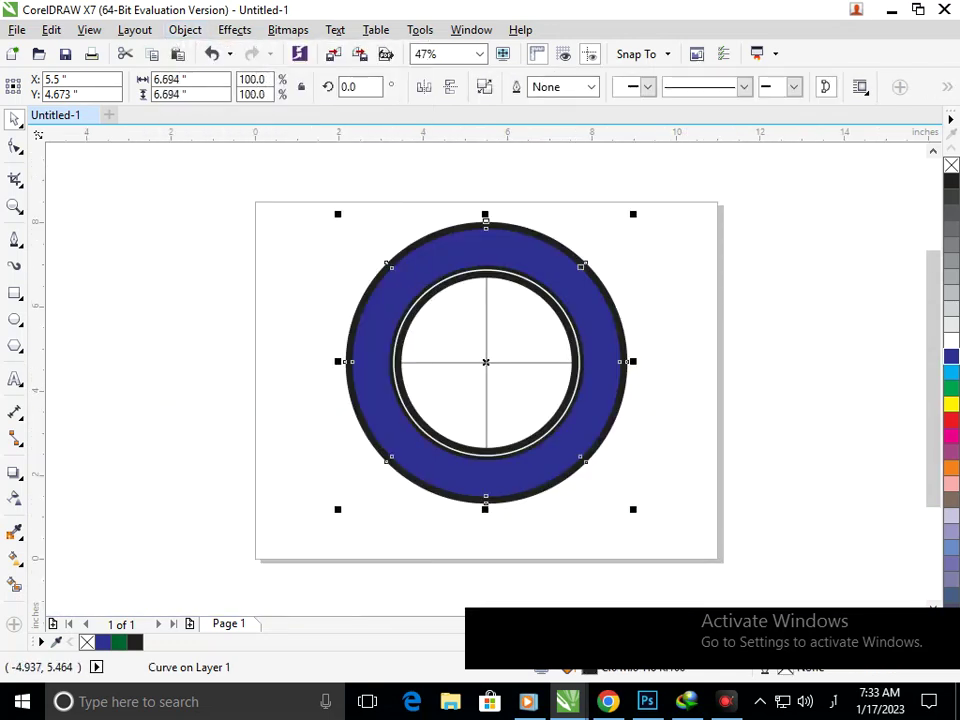
{"action": "left_click", "coordinate": [17, 561]}
{"action": "left_click", "coordinate": [85, 556]}
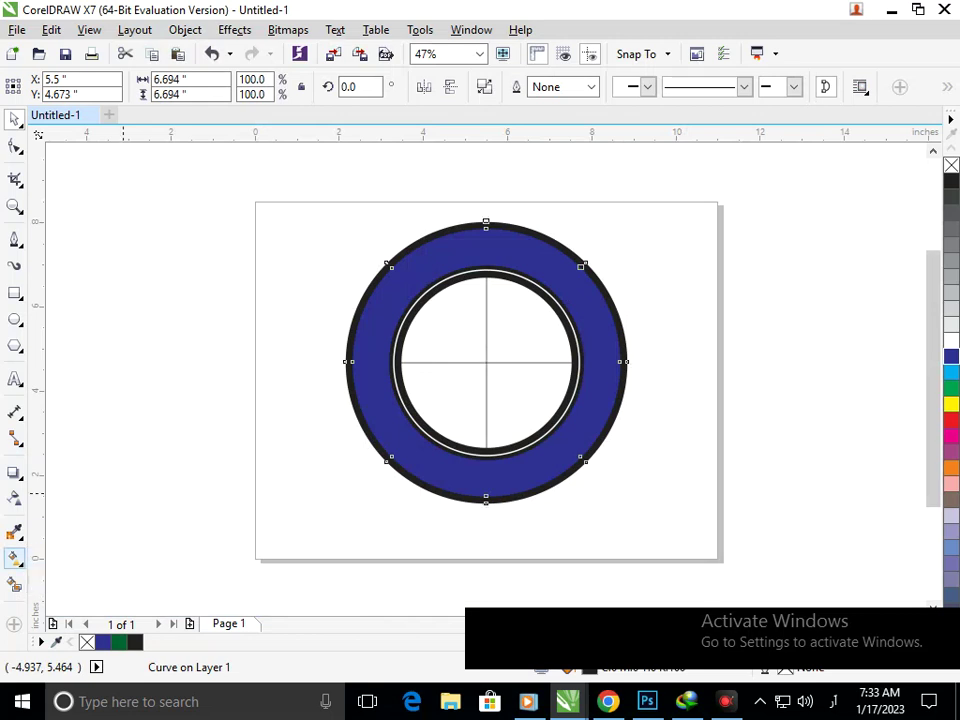
{"action": "left_click_drag", "start_coordinate": [485, 222], "coordinate": [485, 493]}
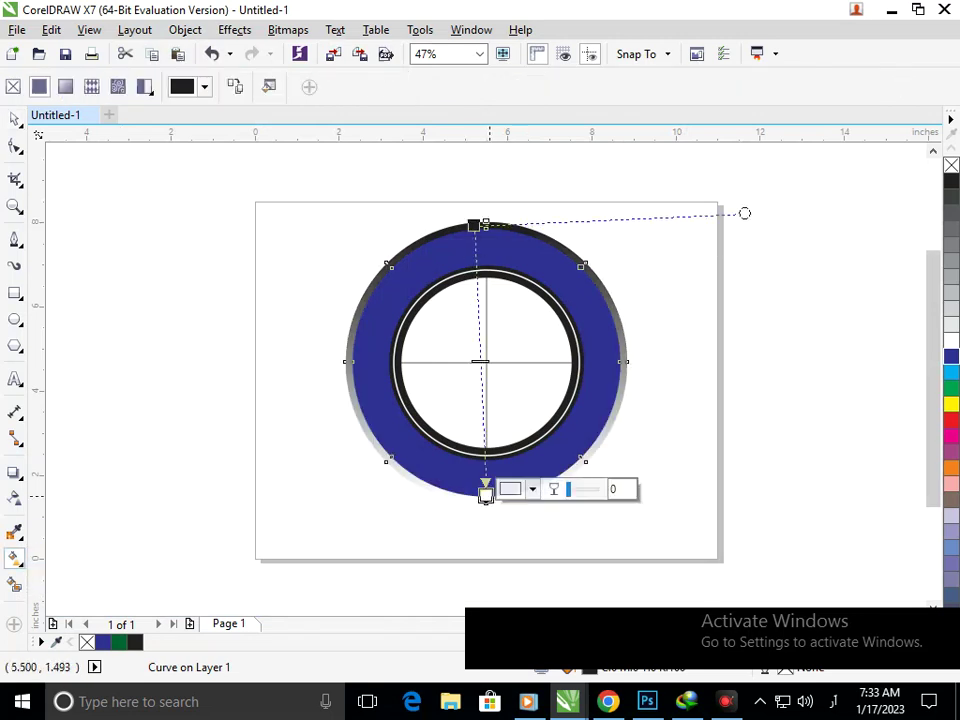
Set the outer ring gradient's top colour to pink (C0 M100 Y50 K0) and its bottom colour to bright green.
{"action": "left_click", "coordinate": [475, 223]}
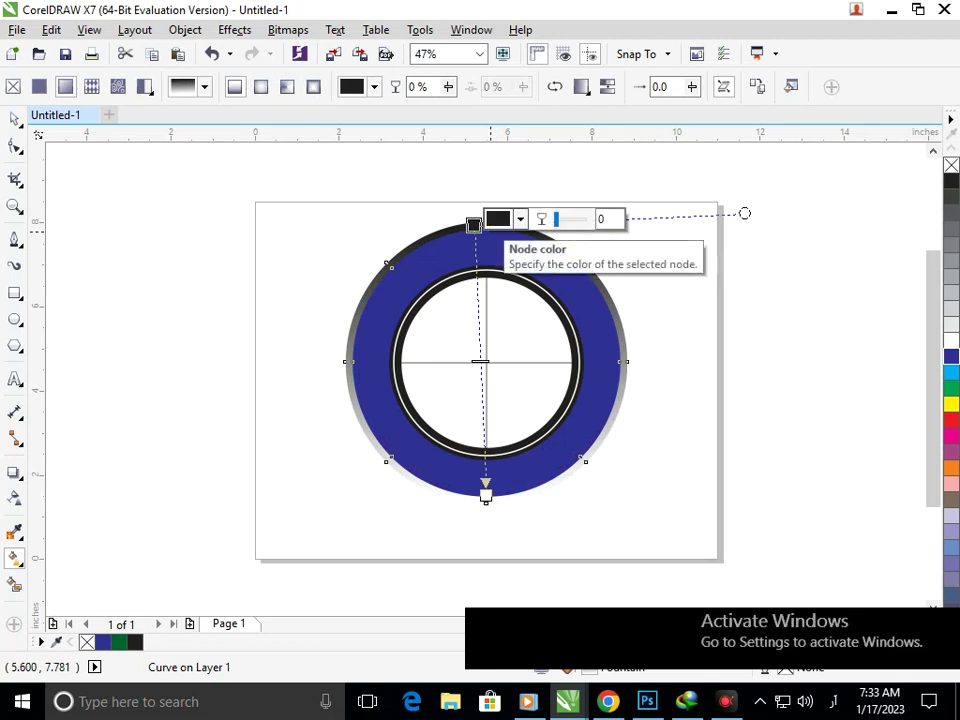
{"action": "left_click", "coordinate": [499, 219]}
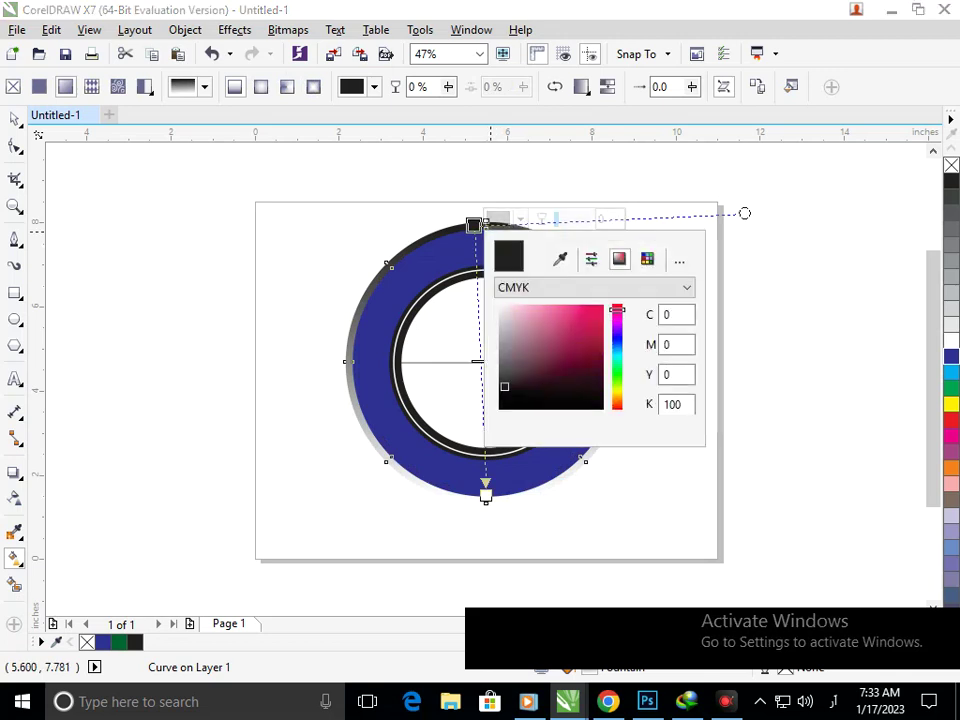
{"action": "left_click", "coordinate": [594, 311]}
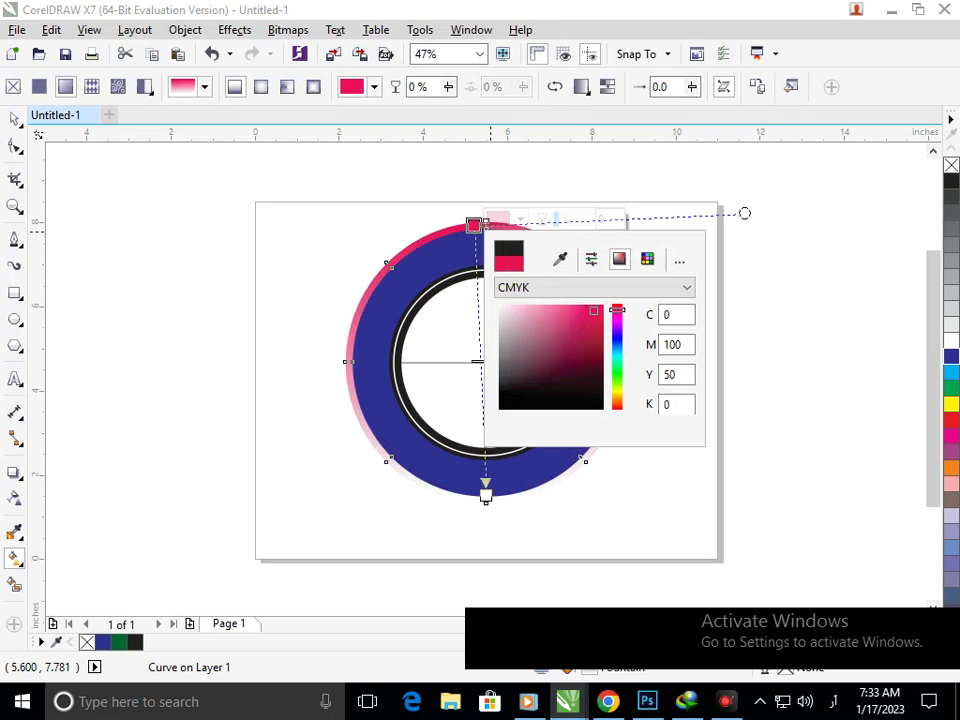
{"action": "left_click", "coordinate": [485, 495]}
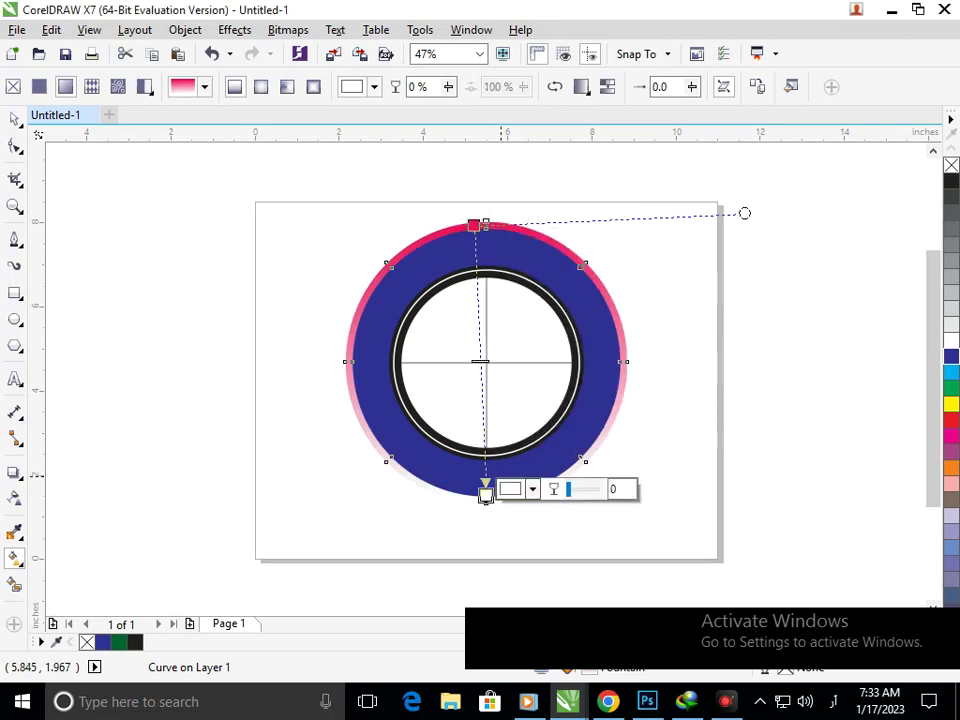
{"action": "left_click", "coordinate": [508, 489]}
{"action": "left_click", "coordinate": [629, 413]}
{"action": "left_click", "coordinate": [612, 340]}
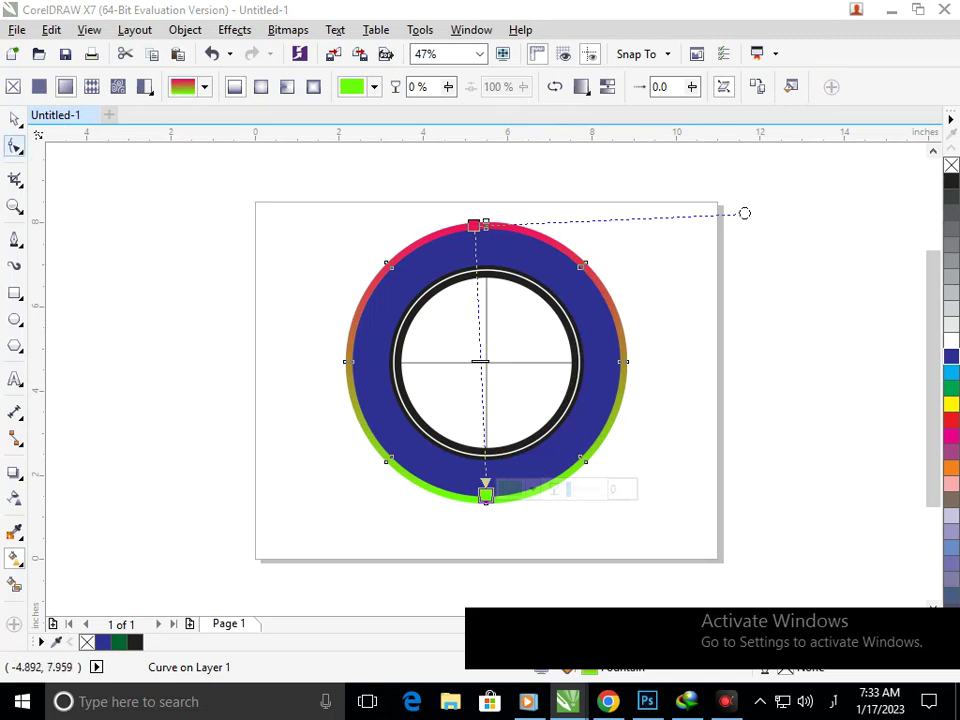
{"action": "left_click", "coordinate": [14, 119]}
{"action": "left_click", "coordinate": [154, 311]}
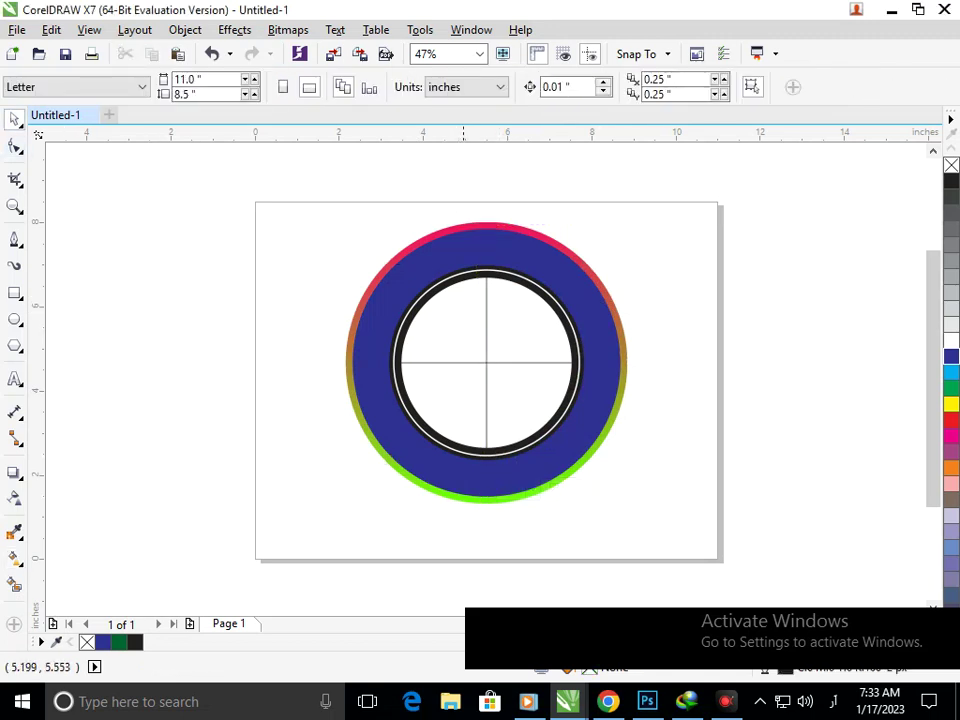
Bring the middle black circle to the front of the blue band and convert its outline to an object.
{"action": "scroll", "coordinate": [494, 251], "scroll_direction": "up", "scroll_amount": 5}
{"action": "left_click_drag", "start_coordinate": [484, 335], "coordinate": [458, 299]}
{"action": "key", "text": "ctrl+z"}
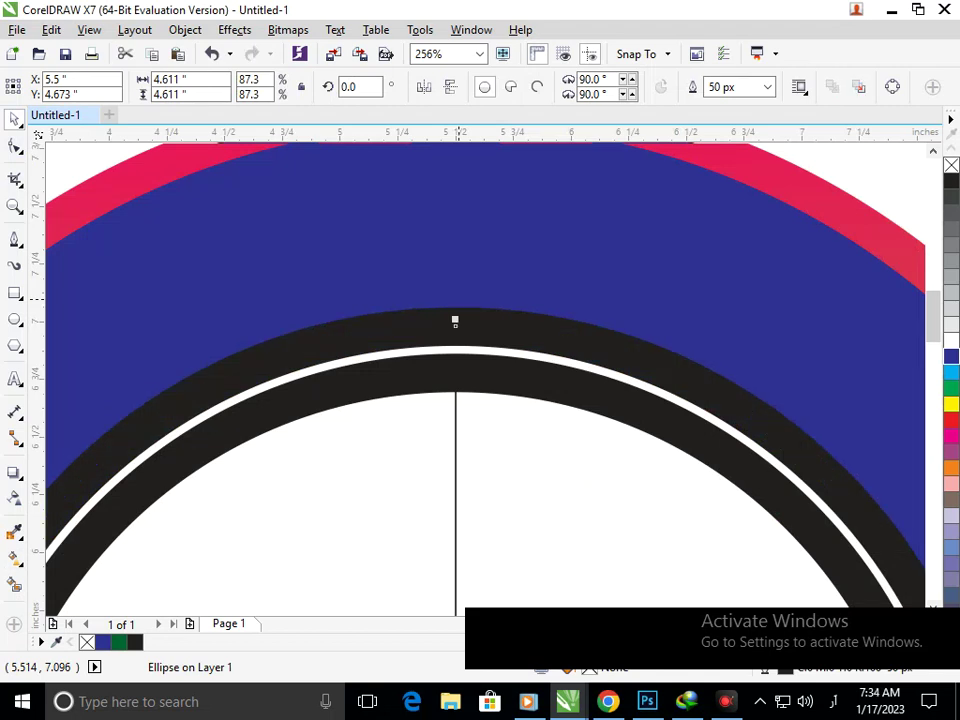
{"action": "scroll", "coordinate": [455, 321], "scroll_direction": "down", "scroll_amount": 5}
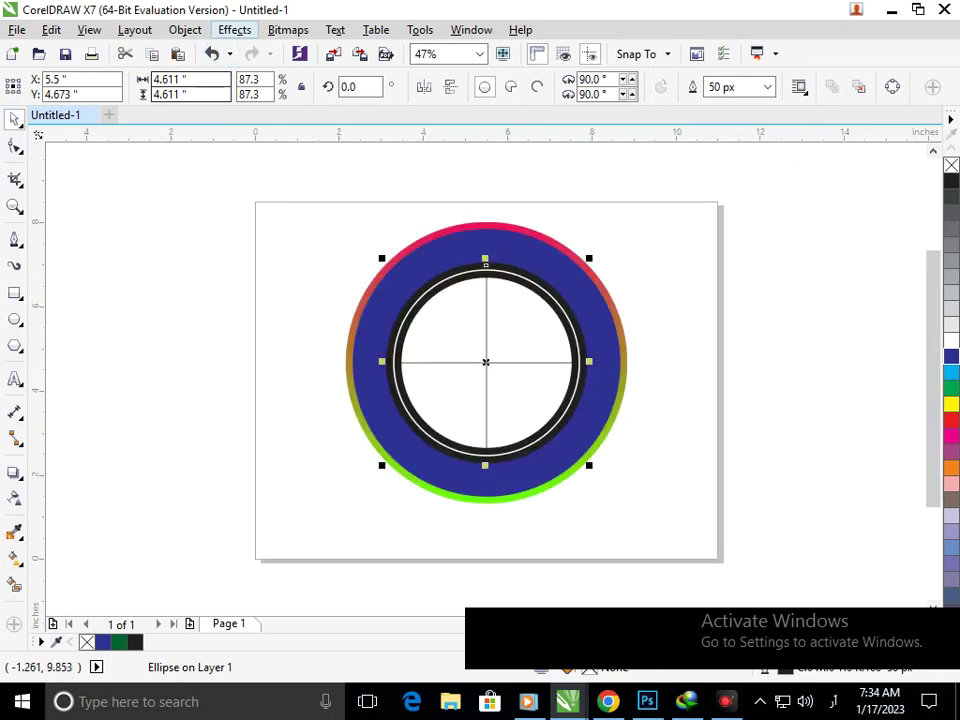
{"action": "left_click", "coordinate": [185, 29]}
{"action": "left_click", "coordinate": [258, 425]}
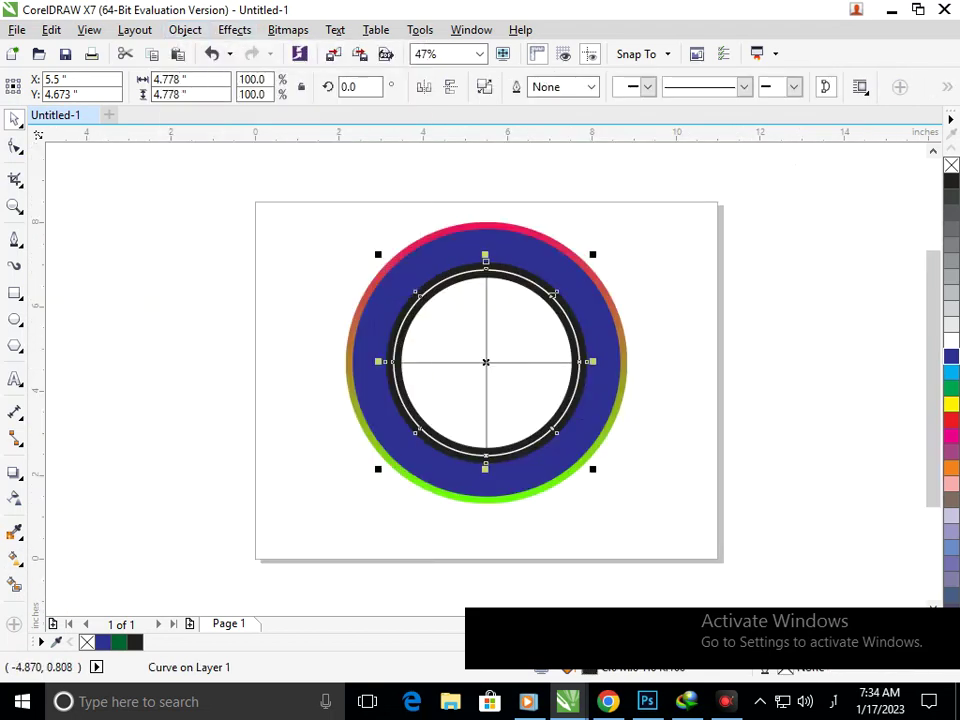
Give the middle ring a linear gradient from top to bottom with a light blue bottom colour (R 12, G 181).
{"action": "left_click", "coordinate": [14, 558]}
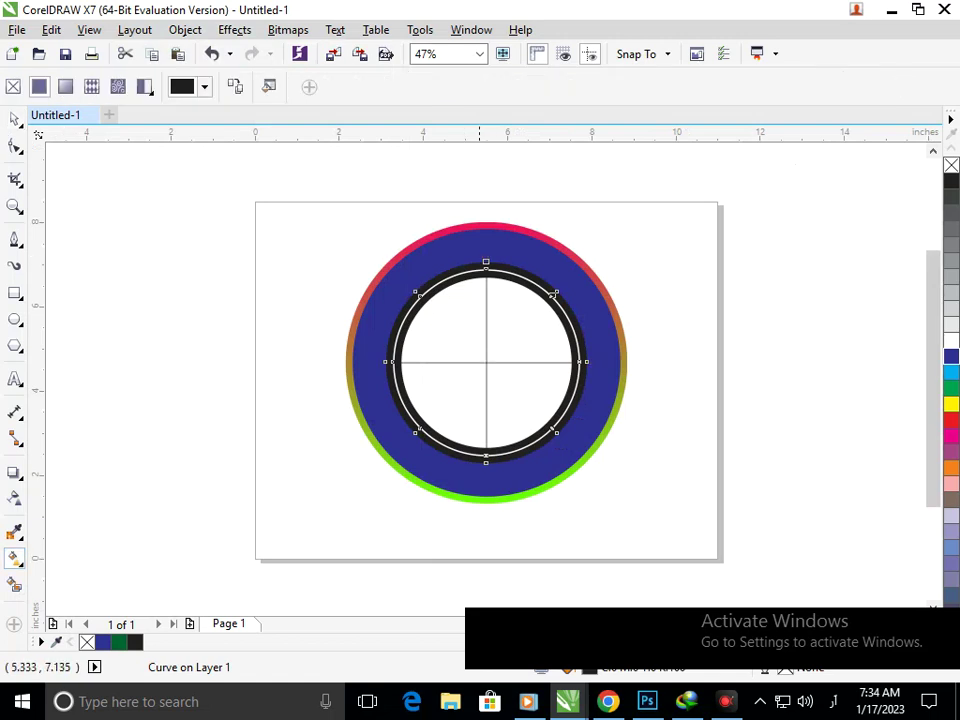
{"action": "left_click_drag", "start_coordinate": [485, 263], "coordinate": [490, 458]}
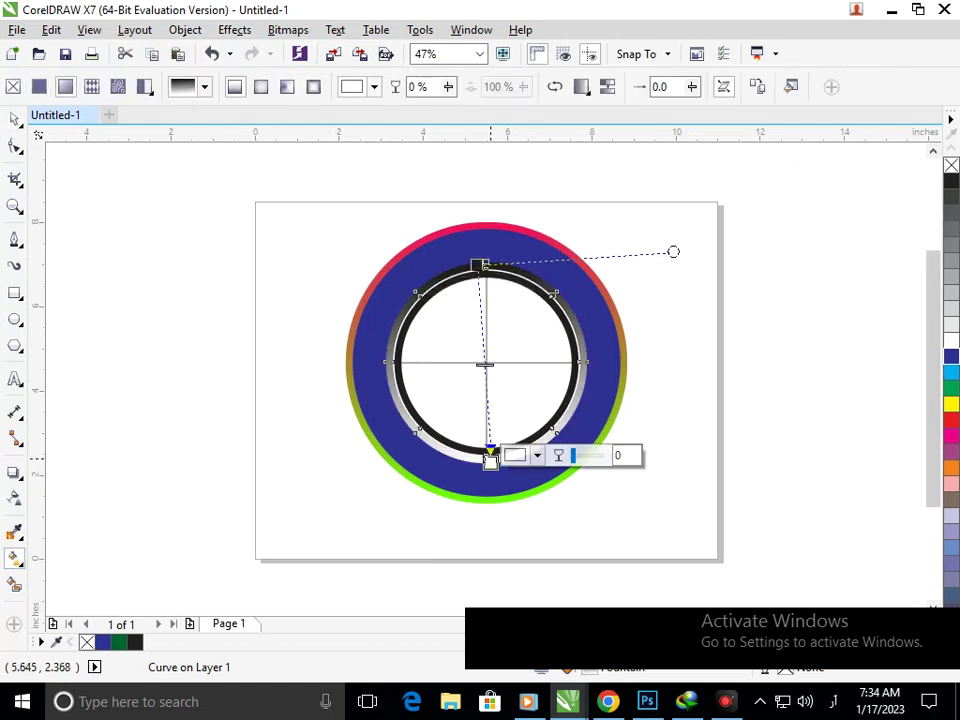
{"action": "left_click", "coordinate": [537, 456]}
{"action": "left_click", "coordinate": [612, 547]}
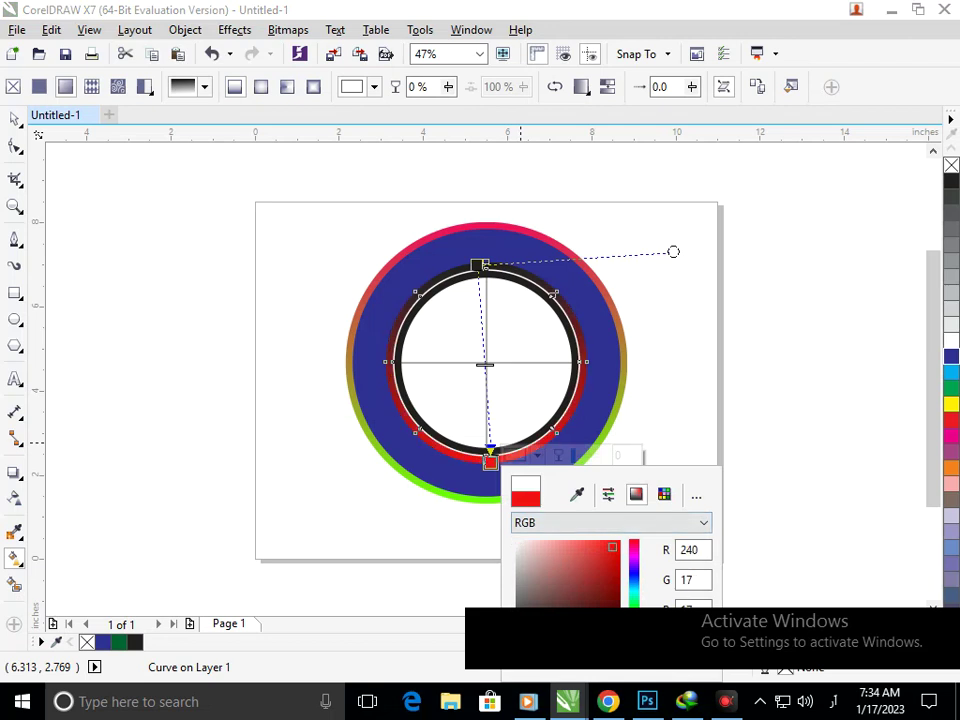
{"action": "left_click", "coordinate": [634, 587]}
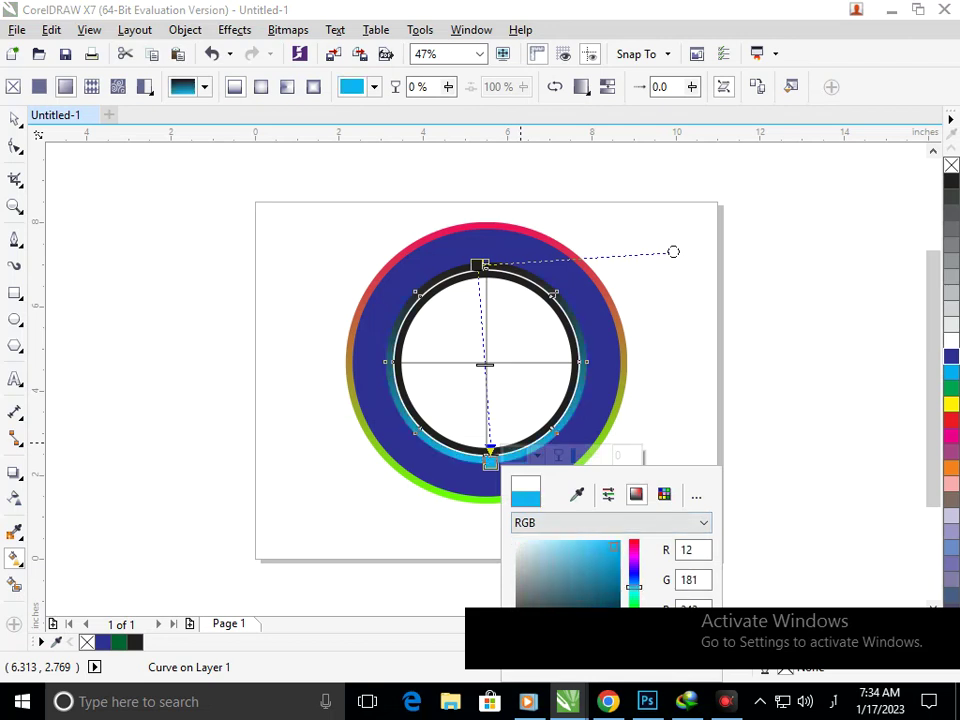
Set the middle ring gradient's top colour to green (C71 M0 Y100 K0).
{"action": "left_click", "coordinate": [473, 264]}
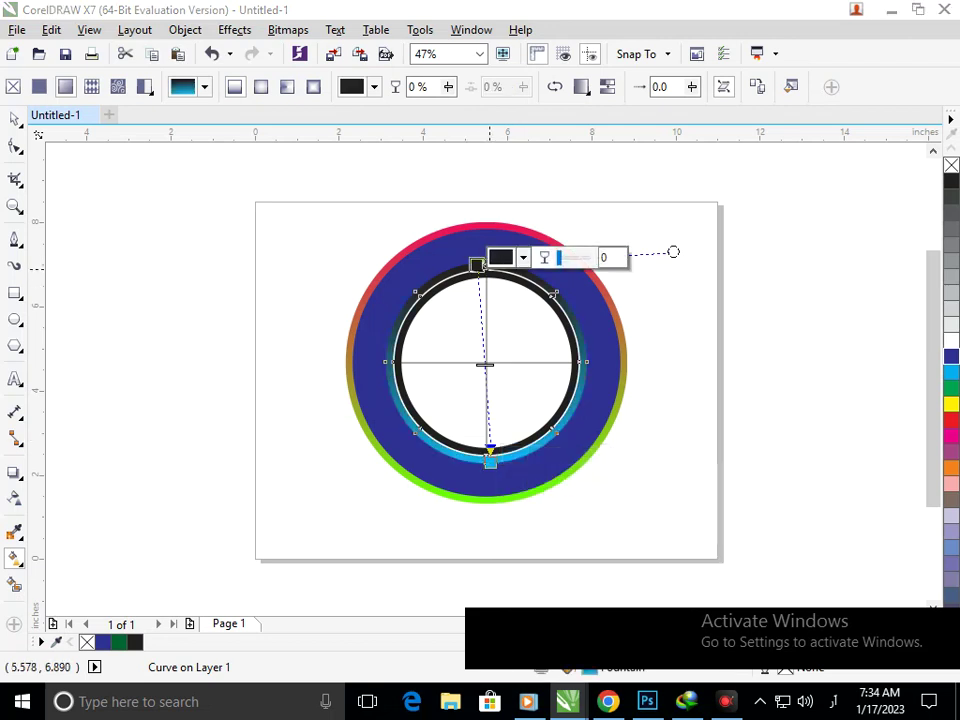
{"action": "left_click", "coordinate": [522, 258]}
{"action": "left_click", "coordinate": [596, 356]}
{"action": "left_click", "coordinate": [620, 408]}
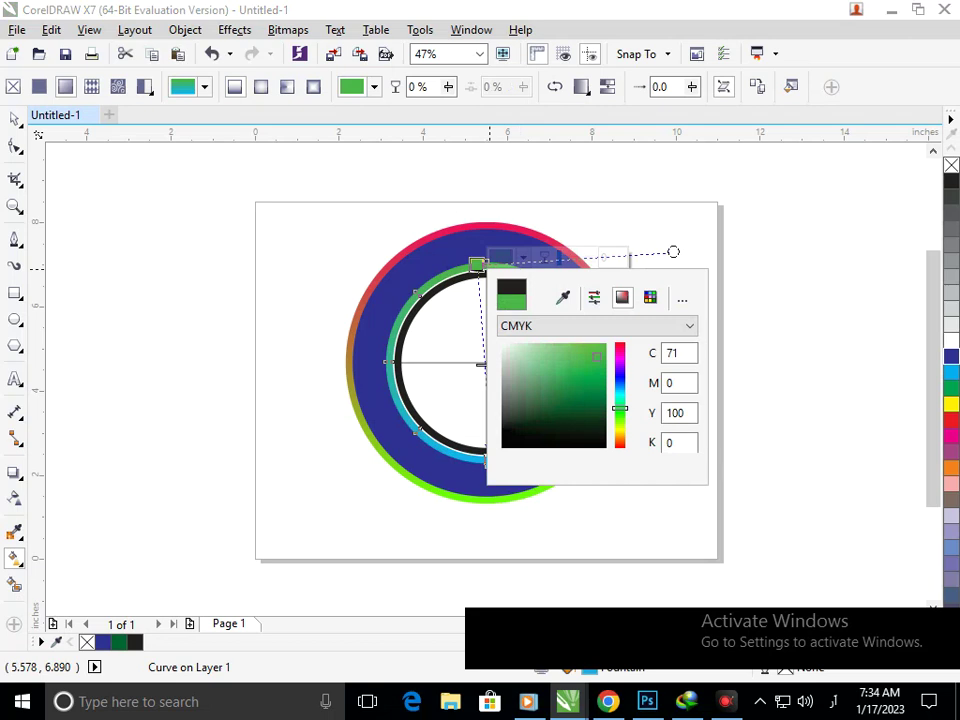
Change the middle ring gradient's top colour to orange (C1 M56 Y100 K0).
{"action": "left_click", "coordinate": [620, 392]}
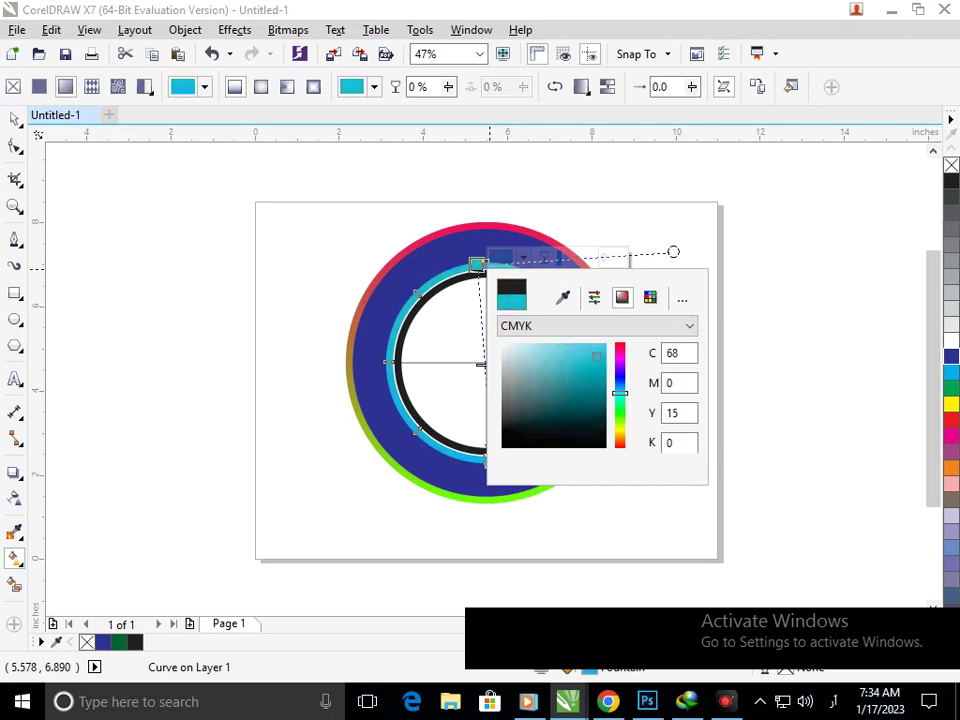
{"action": "mouse_move", "coordinate": [620, 392]}
{"action": "left_mouse_down"}
{"action": "mouse_move", "coordinate": [620, 346]}
{"action": "mouse_move", "coordinate": [594, 350]}
{"action": "mouse_move", "coordinate": [585, 377]}
{"action": "left_mouse_up"}
{"action": "left_click", "coordinate": [620, 443]}
{"action": "left_click", "coordinate": [597, 347]}
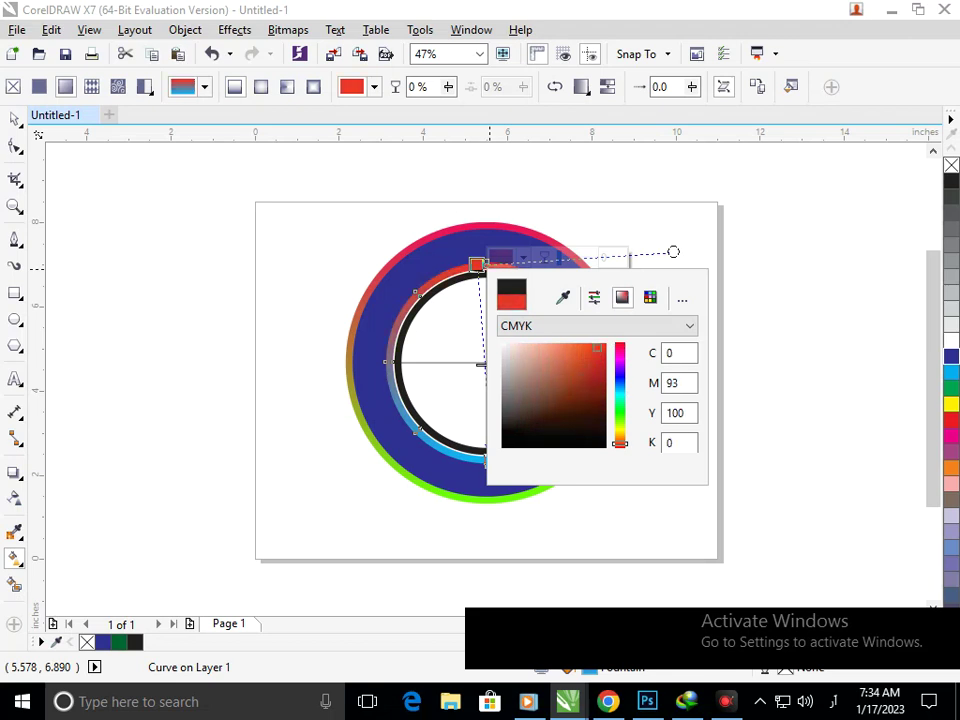
{"action": "left_click_drag", "start_coordinate": [620, 443], "coordinate": [620, 438]}
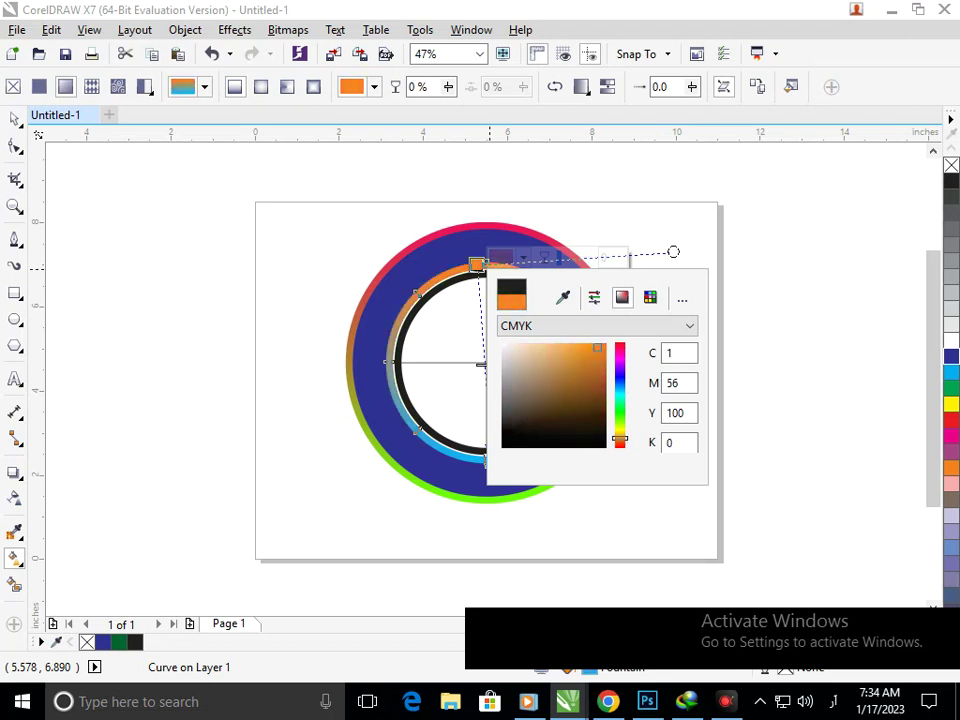
{"action": "left_click", "coordinate": [506, 486]}
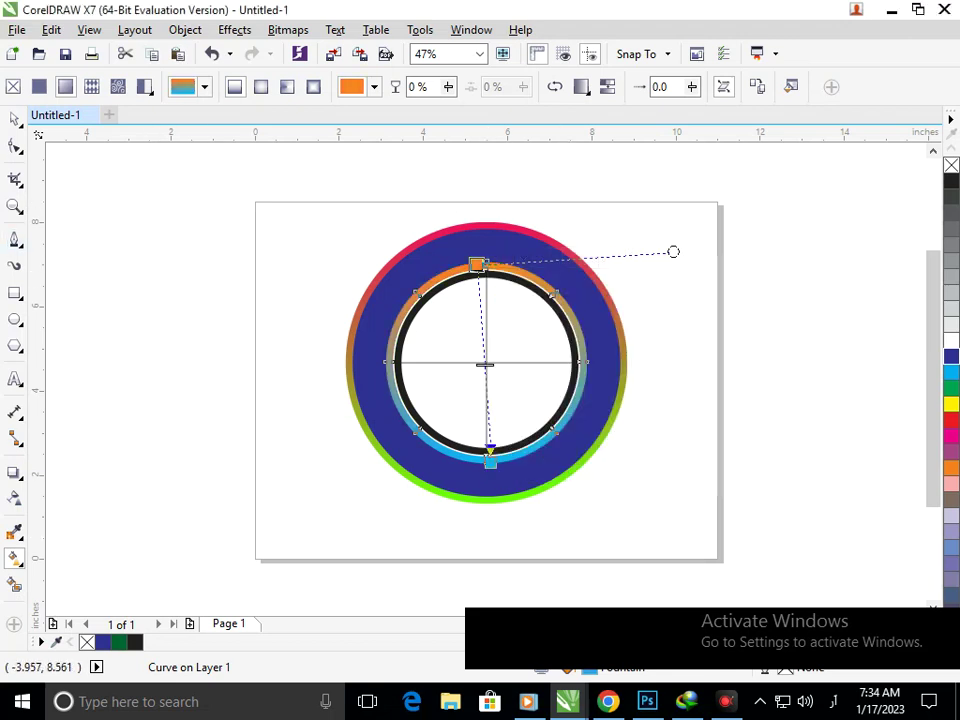
{"action": "left_click", "coordinate": [14, 119]}
{"action": "left_click", "coordinate": [137, 297]}
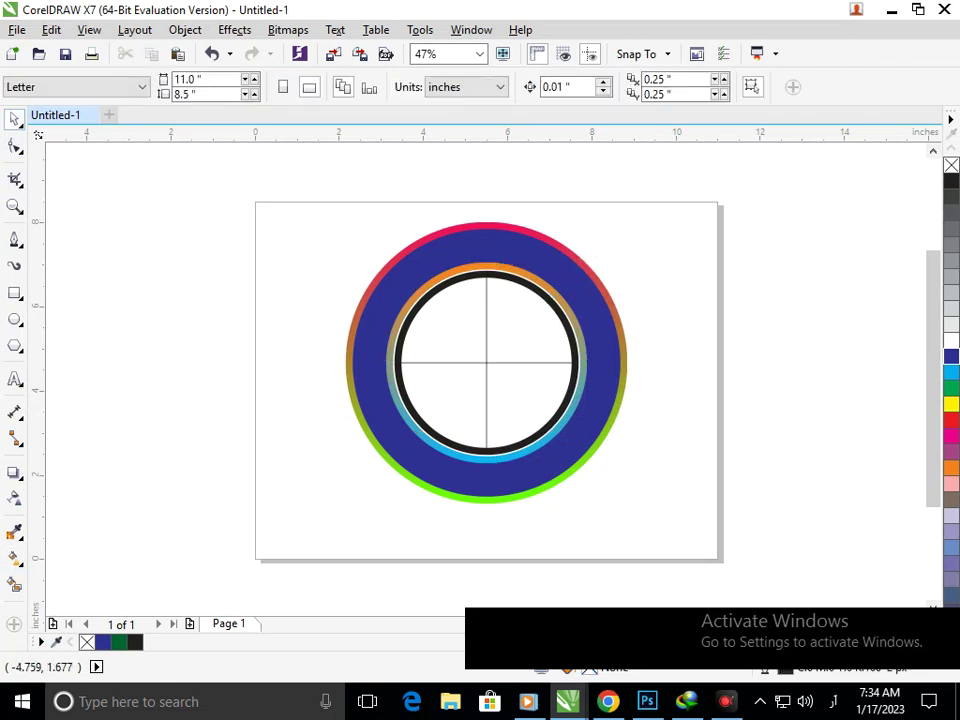
Smart-fill the lower-right and upper-left quadrants of the inner circle and colour both plum purple.
{"action": "left_click", "coordinate": [15, 584]}
{"action": "left_click", "coordinate": [440, 405]}
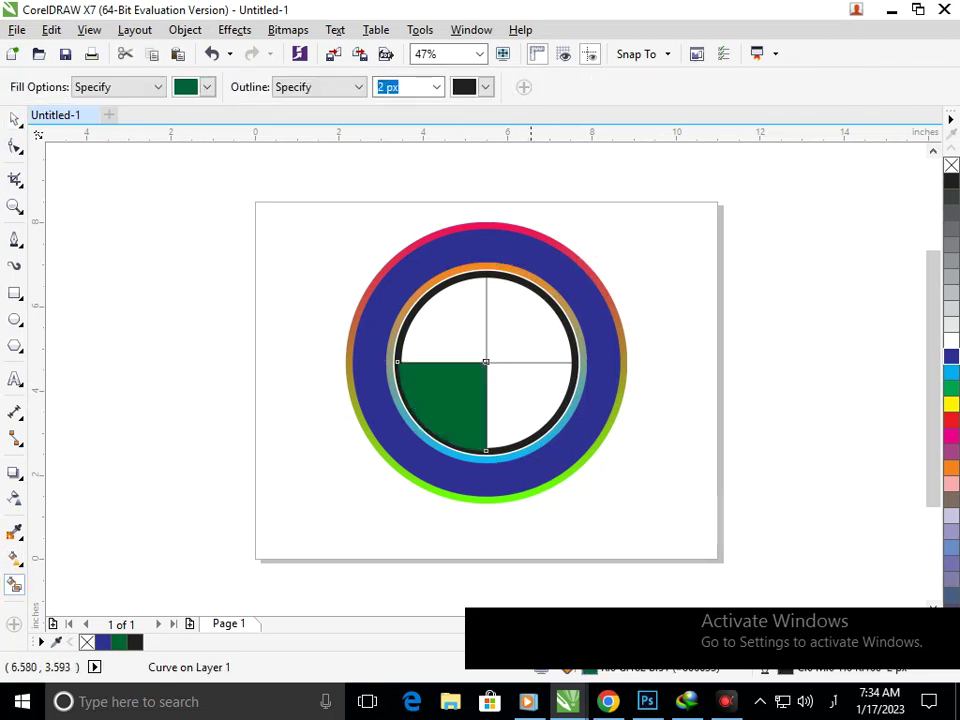
{"action": "key", "text": "ctrl+z"}
{"action": "left_click", "coordinate": [527, 401]}
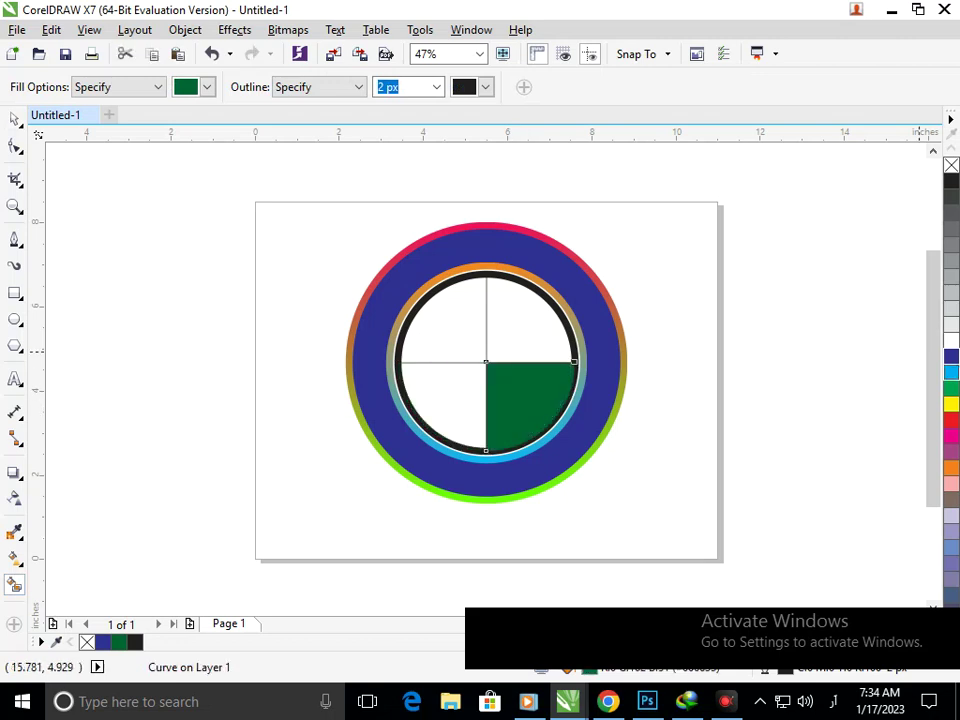
{"action": "left_click", "coordinate": [951, 372]}
{"action": "left_click", "coordinate": [951, 356]}
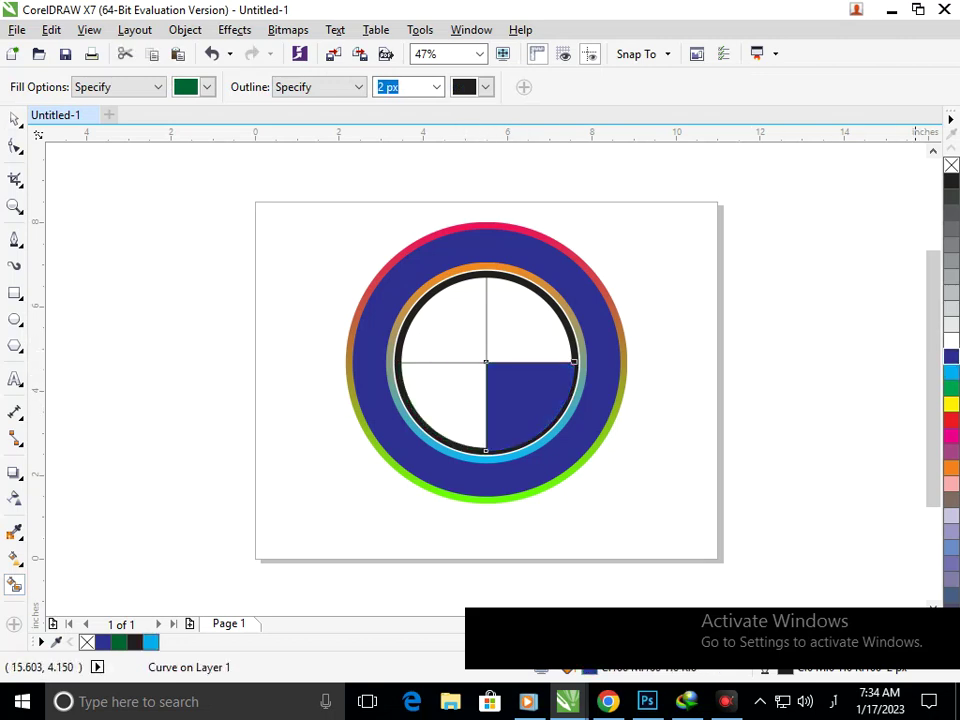
{"action": "left_click", "coordinate": [951, 452]}
{"action": "left_click", "coordinate": [462, 355]}
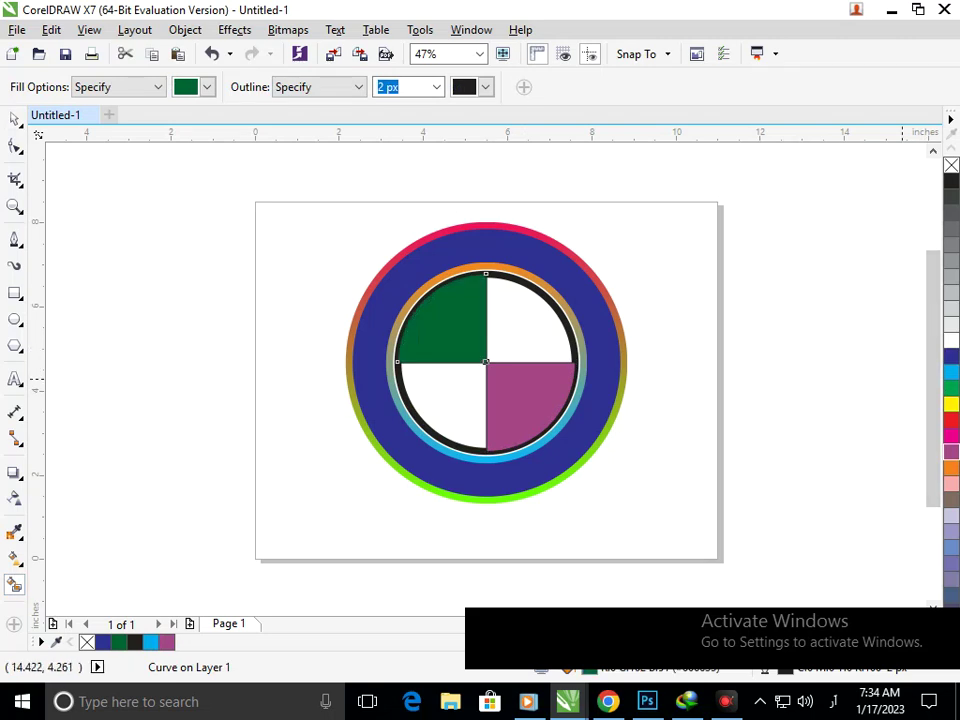
{"action": "left_click", "coordinate": [951, 451]}
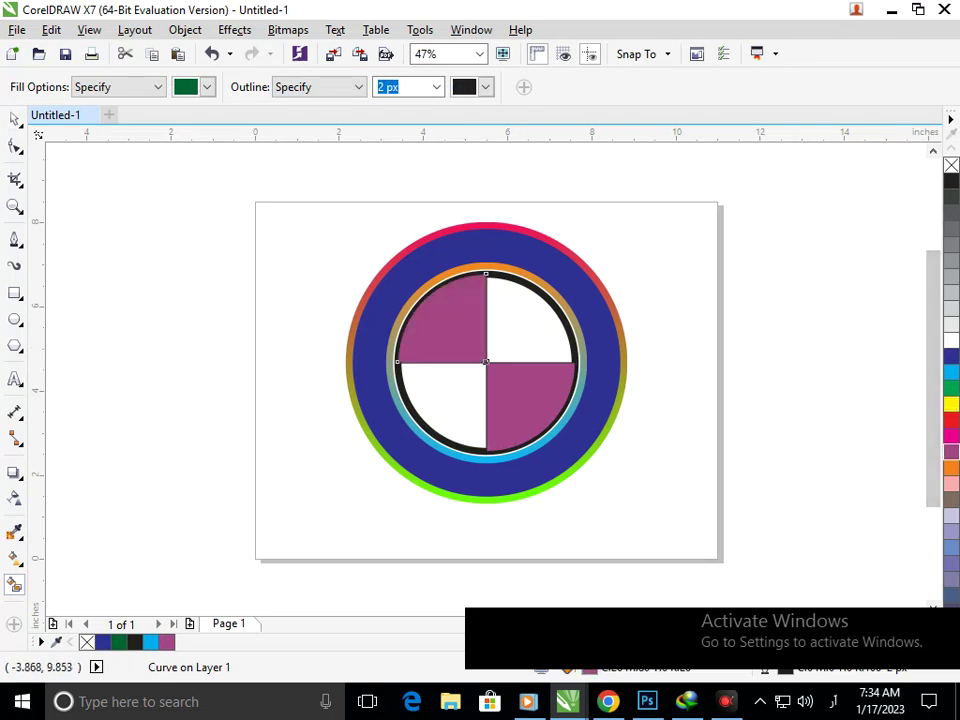
Bring the inner black circle outline to the front of the filled quadrants.
{"action": "left_click", "coordinate": [14, 119]}
{"action": "left_click_drag", "start_coordinate": [414, 417], "coordinate": [449, 402]}
{"action": "key", "text": "ctrl+z"}
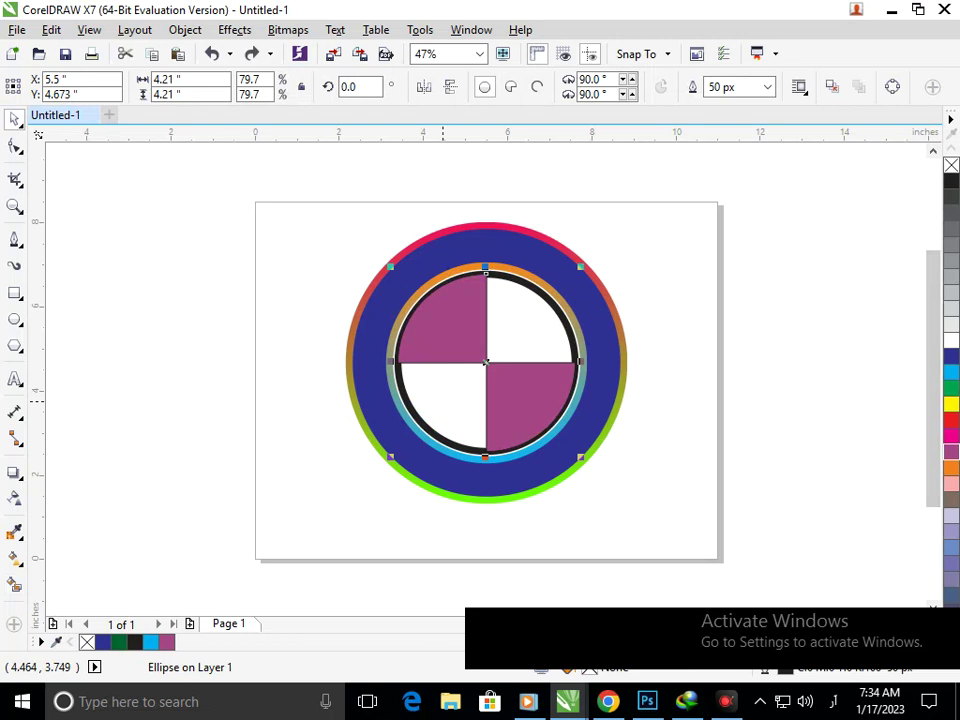
{"action": "key", "text": "shift+Page_Up"}
{"action": "left_click", "coordinate": [681, 440]}
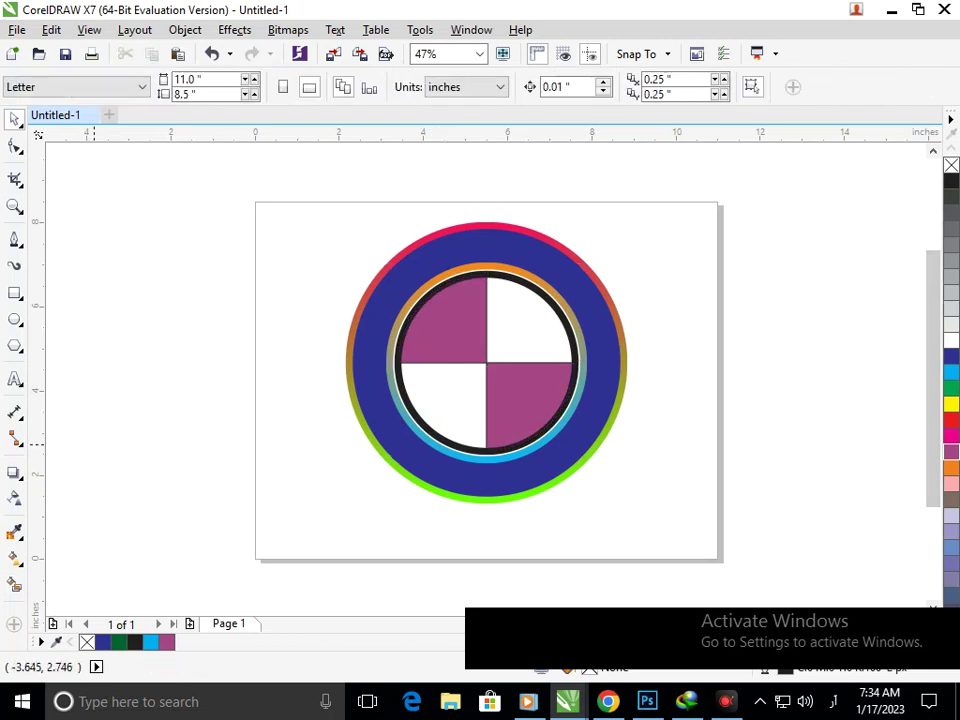
{"action": "key", "text": "F8"}
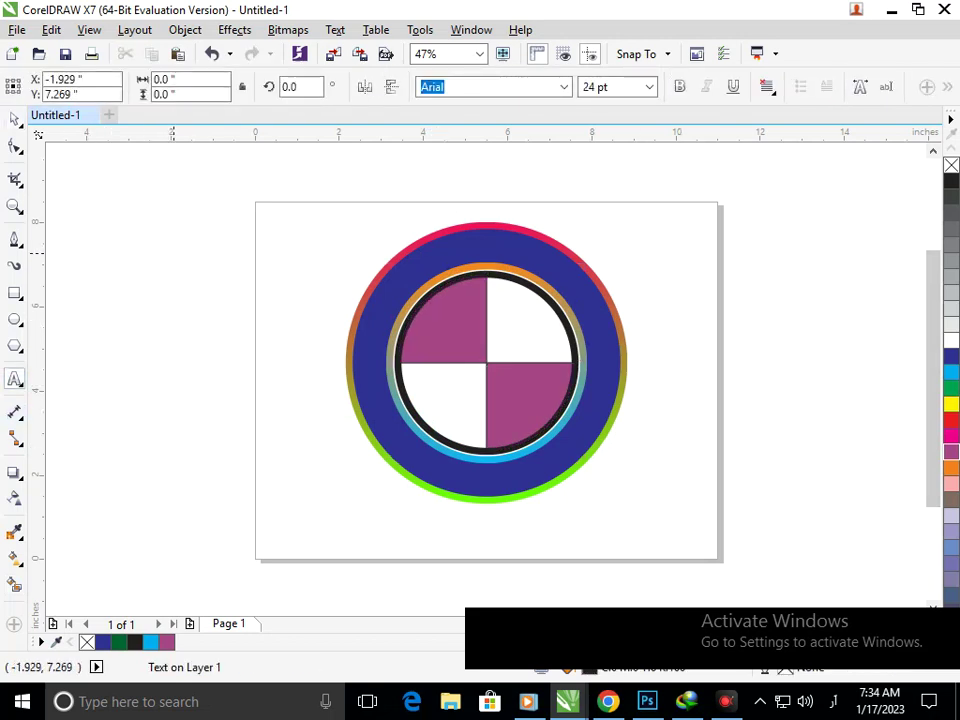
{"action": "left_click", "coordinate": [173, 247]}
{"action": "key", "text": "ctrl+v"}
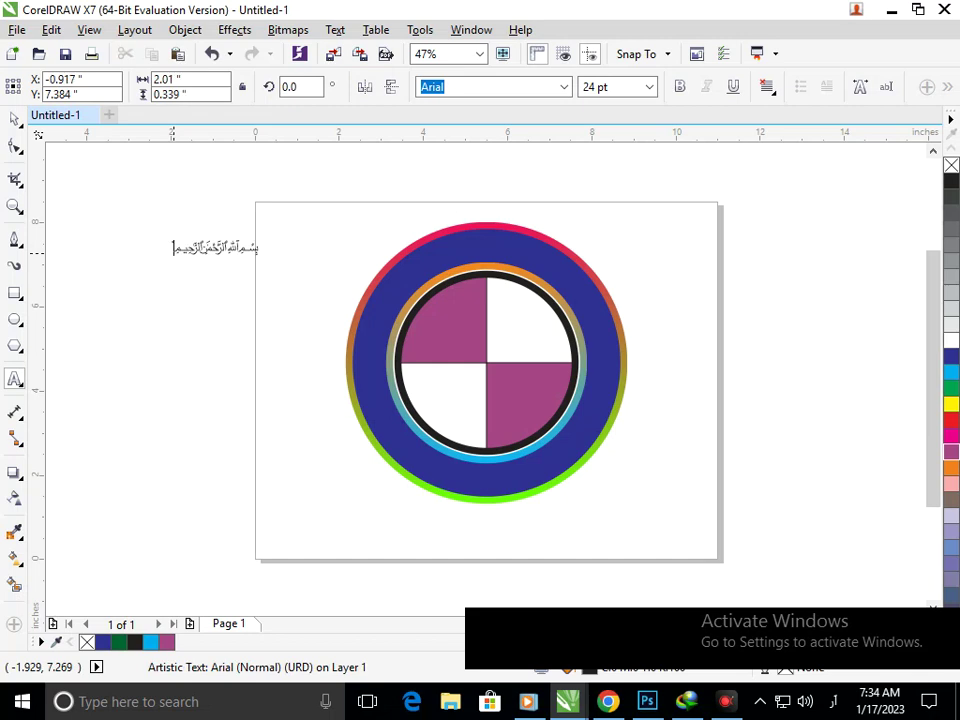
{"action": "left_click", "coordinate": [128, 227]}
{"action": "left_click", "coordinate": [225, 244]}
{"action": "key", "text": "Delete"}
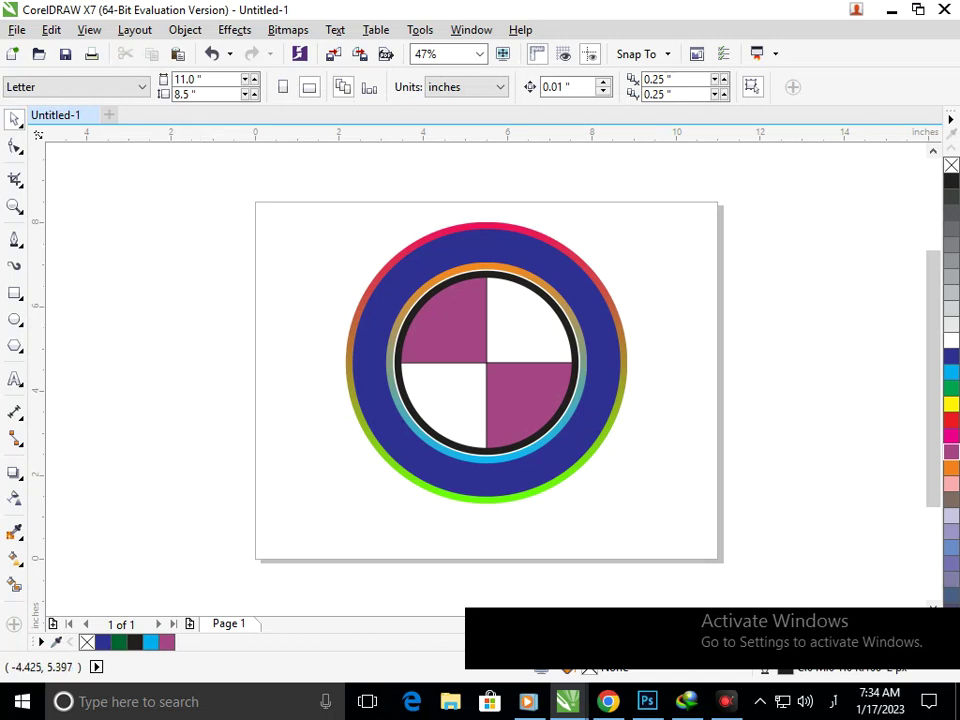
Add the artistic text "BMW" beside the emblem with the keyboard language set to English.
{"action": "key", "text": "F8"}
{"action": "left_click", "coordinate": [126, 282]}
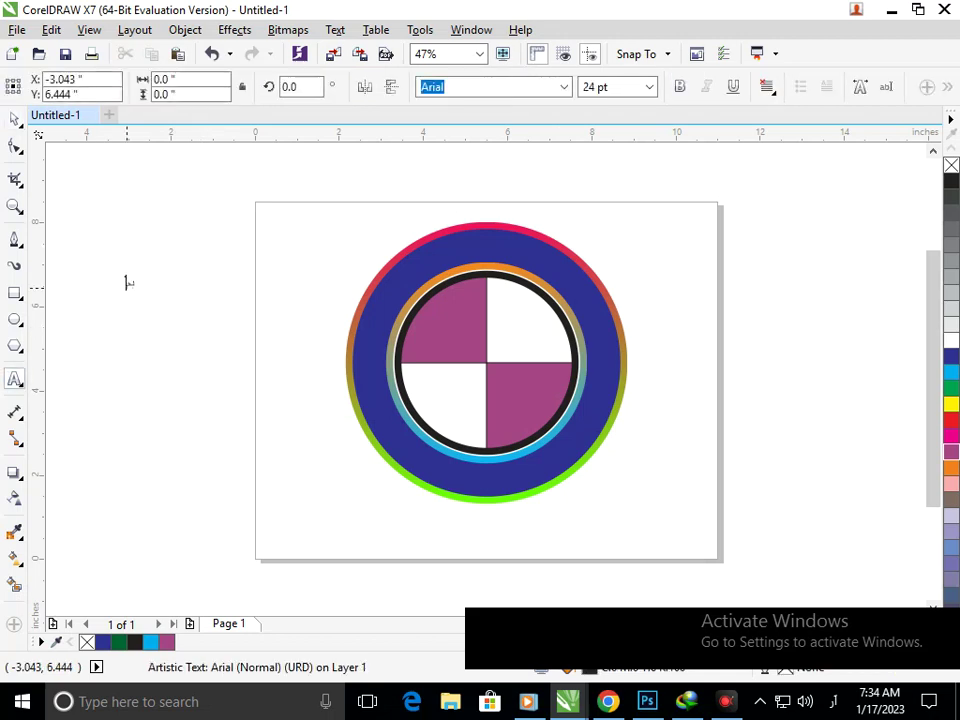
{"action": "key", "text": "BackSpace"}
{"action": "key", "text": "alt+shift"}
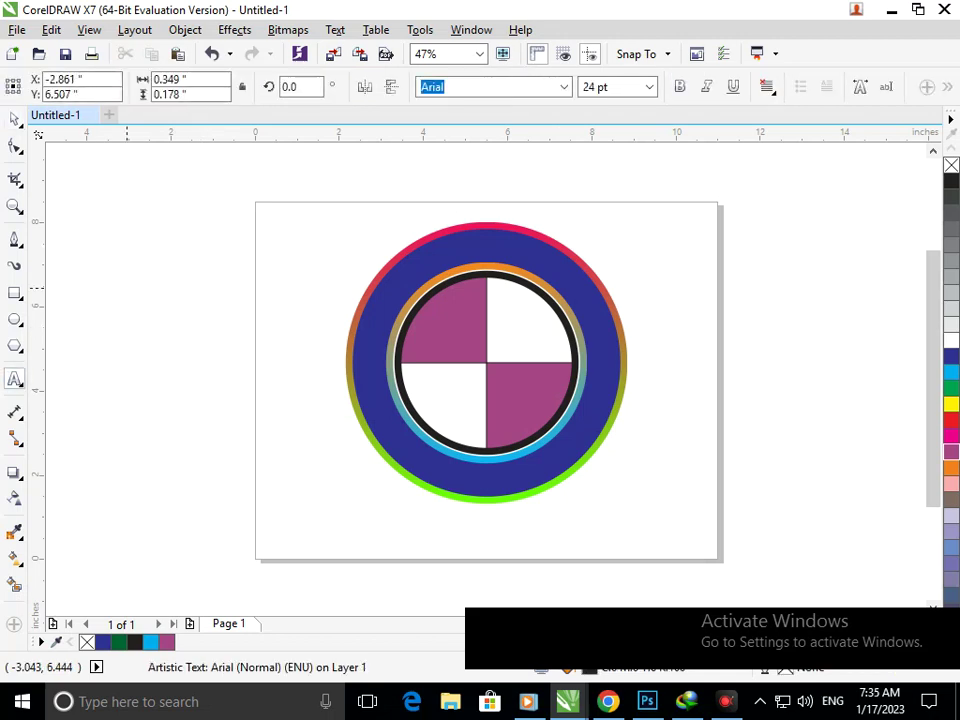
{"action": "key", "text": "BackSpace"}
{"action": "type", "text": "BMW"}
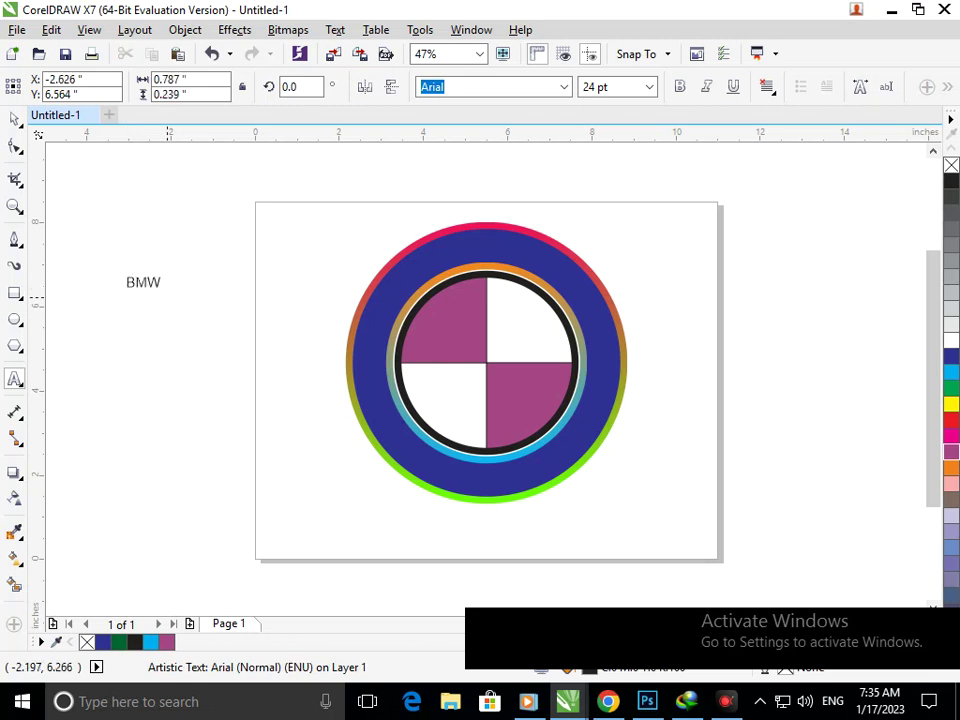
Enlarge the BMW text to about 49 pt and make it bold.
{"action": "left_click_drag", "start_coordinate": [165, 294], "coordinate": [184, 299], "text": "shift"}
{"action": "key", "text": "ctrl+b"}
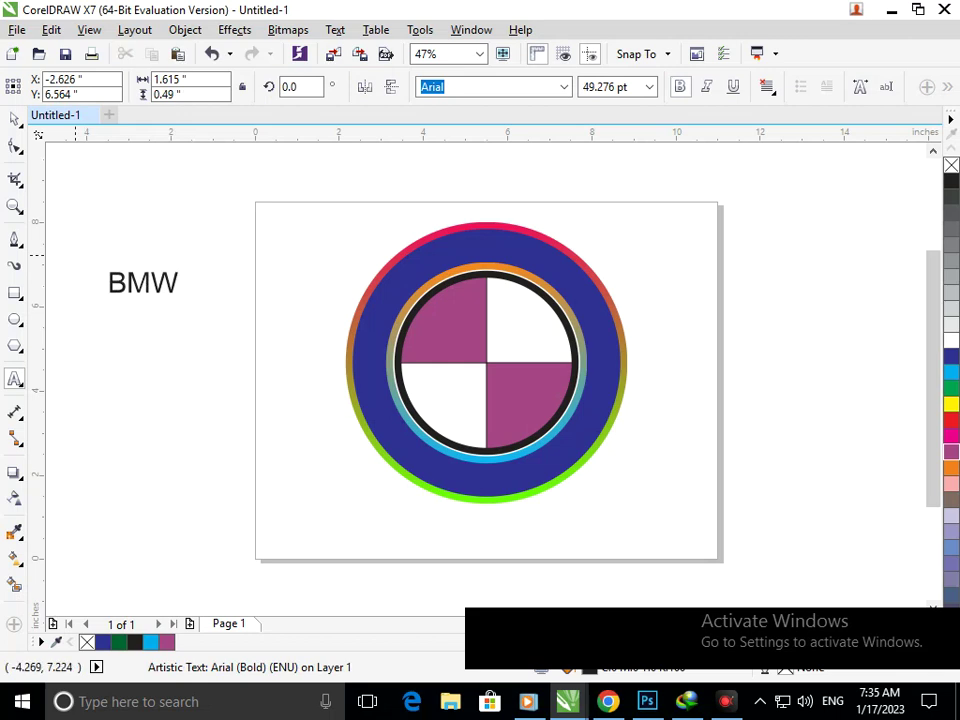
{"action": "left_click", "coordinate": [14, 119]}
{"action": "left_click", "coordinate": [157, 277]}
{"action": "left_click", "coordinate": [158, 279]}
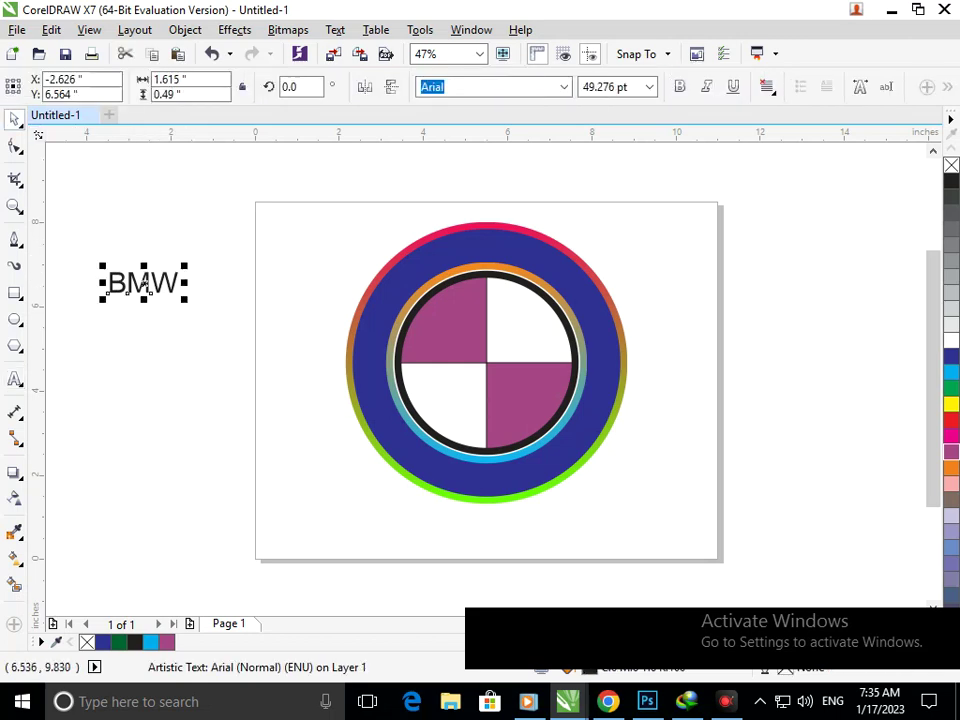
{"action": "left_click", "coordinate": [680, 87]}
{"action": "left_click", "coordinate": [188, 262]}
Move the BMW text closer to the emblem and widen its letter spacing to about 2.4 inches overall width.
{"action": "left_click_drag", "start_coordinate": [174, 283], "coordinate": [281, 305]}
{"action": "left_click", "coordinate": [14, 146]}
{"action": "left_click", "coordinate": [14, 119]}
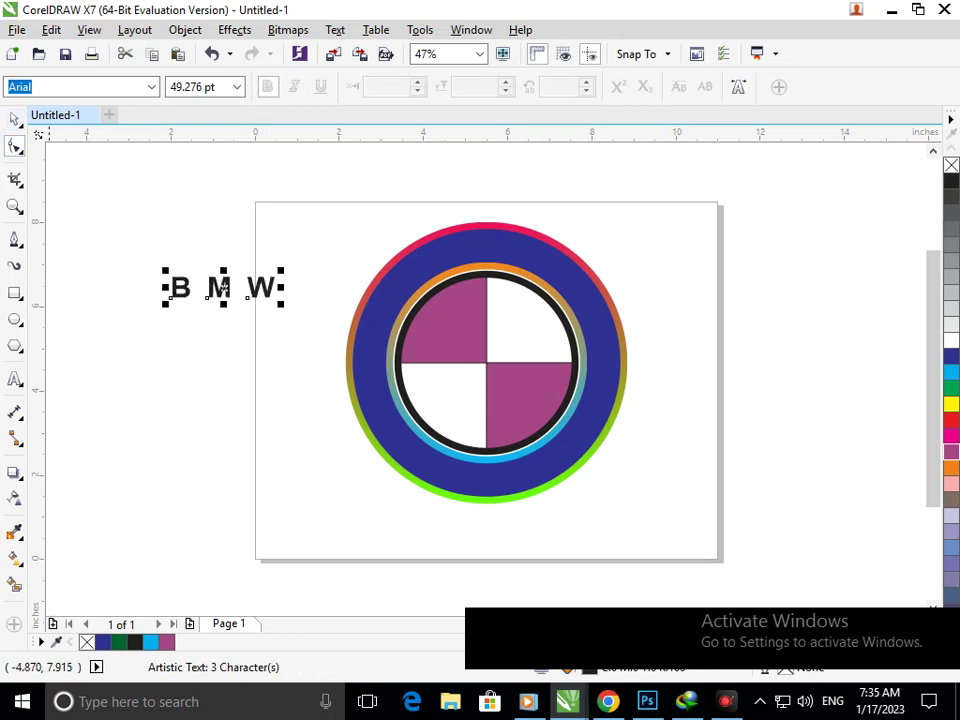
{"action": "left_click", "coordinate": [258, 279]}
{"action": "left_click", "coordinate": [249, 285]}
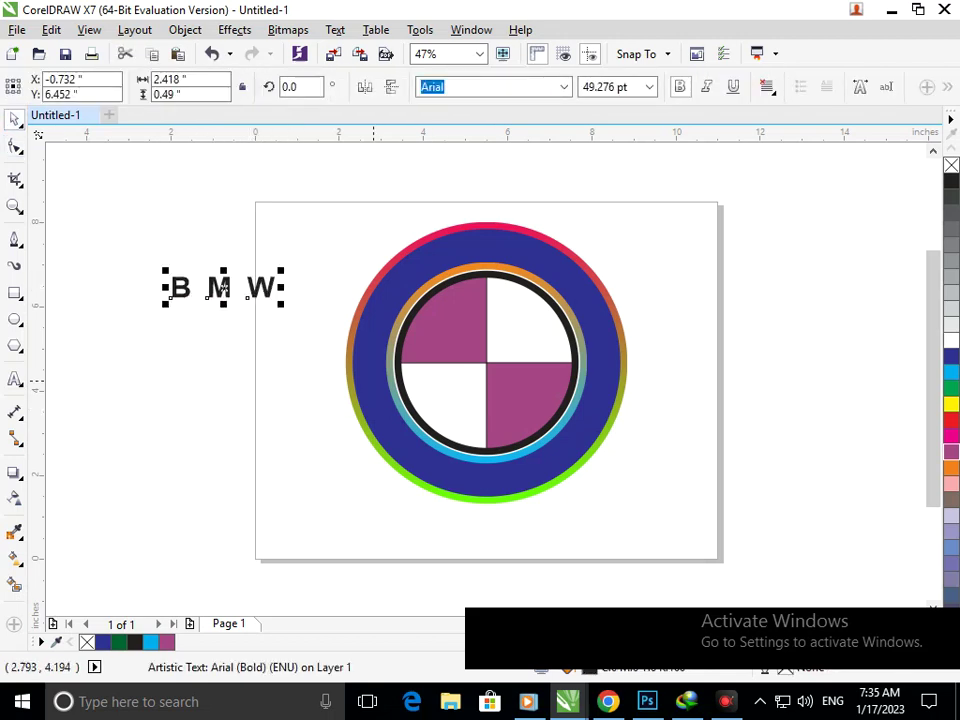
Move the blue band out of the emblem so that it overlaps the end of the BMW text.
{"action": "left_click", "coordinate": [362, 478]}
{"action": "left_click_drag", "start_coordinate": [413, 279], "coordinate": [164, 383]}
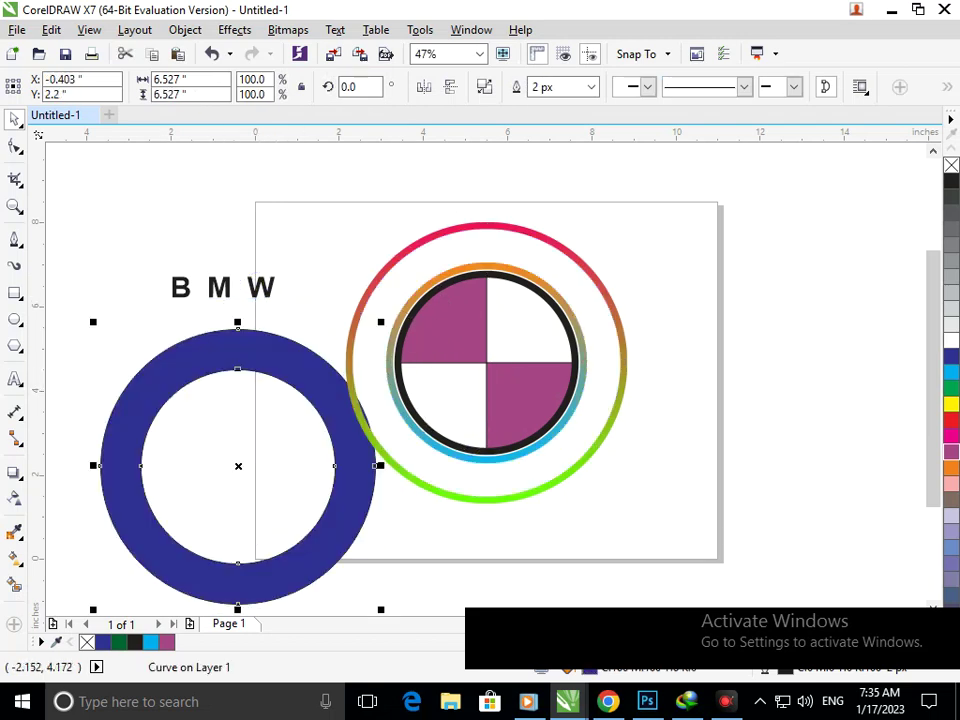
{"action": "left_click_drag", "start_coordinate": [297, 373], "coordinate": [435, 238]}
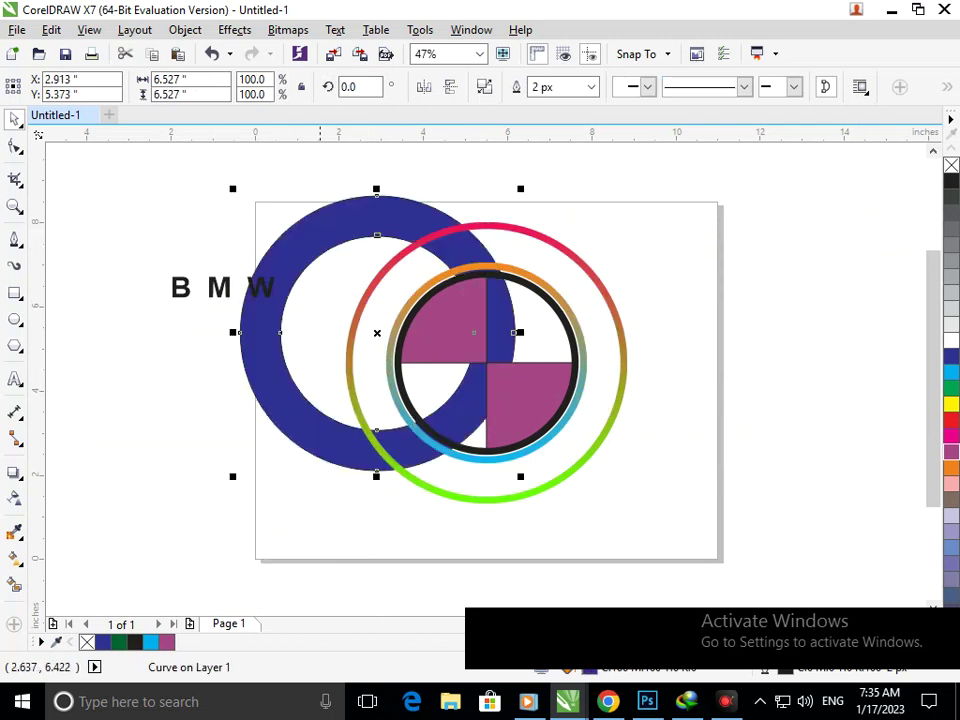
Fit the BMW text to the blue band's path, along the upper part of its outer edge.
{"action": "left_click", "coordinate": [226, 295]}
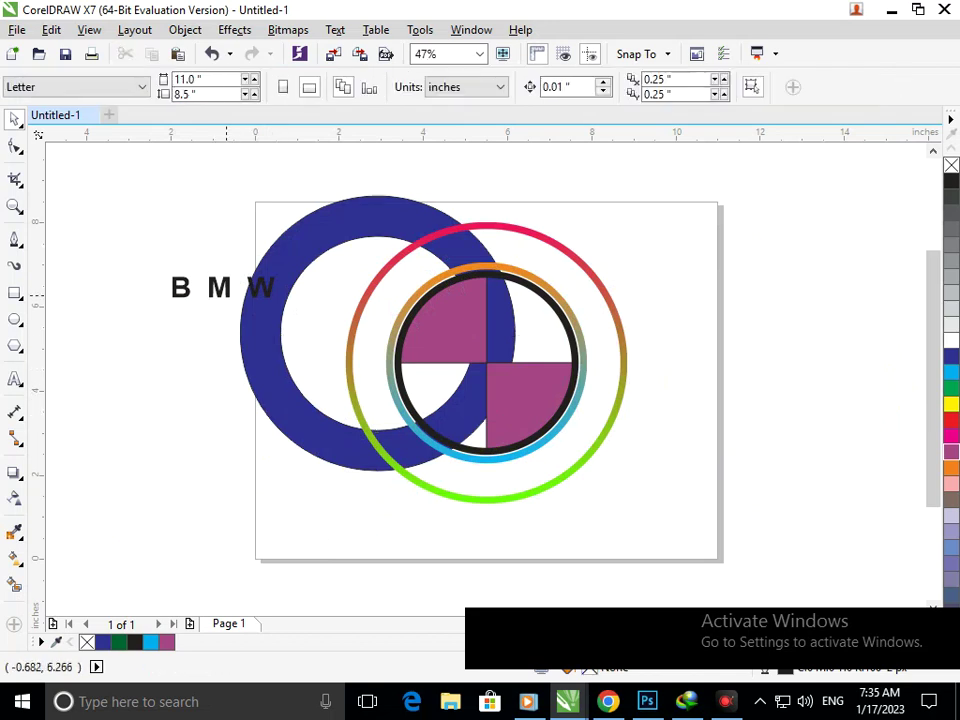
{"action": "left_click", "coordinate": [222, 287]}
{"action": "left_click", "coordinate": [331, 221], "text": "shift"}
{"action": "left_click", "coordinate": [329, 219], "text": "shift"}
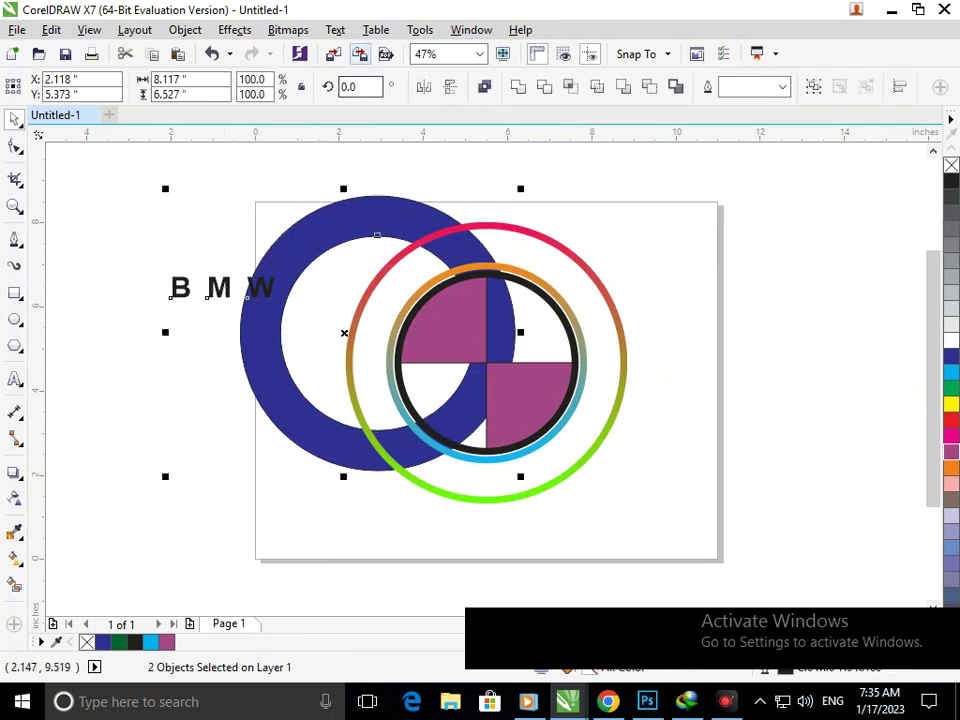
{"action": "left_click", "coordinate": [335, 29]}
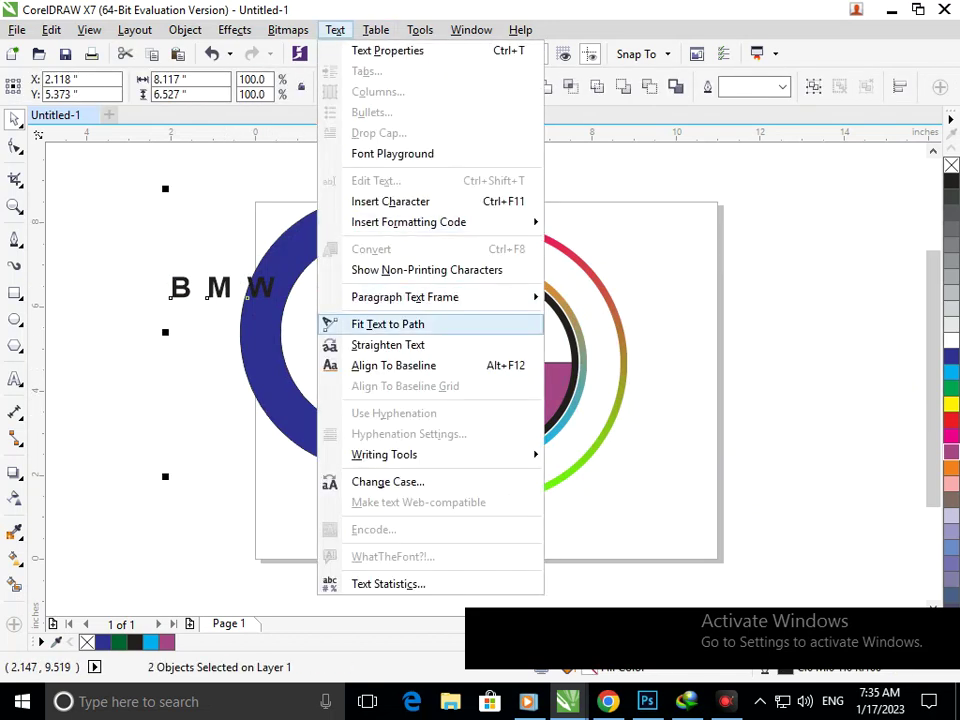
{"action": "left_click", "coordinate": [387, 324]}
{"action": "left_click_drag", "start_coordinate": [379, 210], "coordinate": [376, 196]}
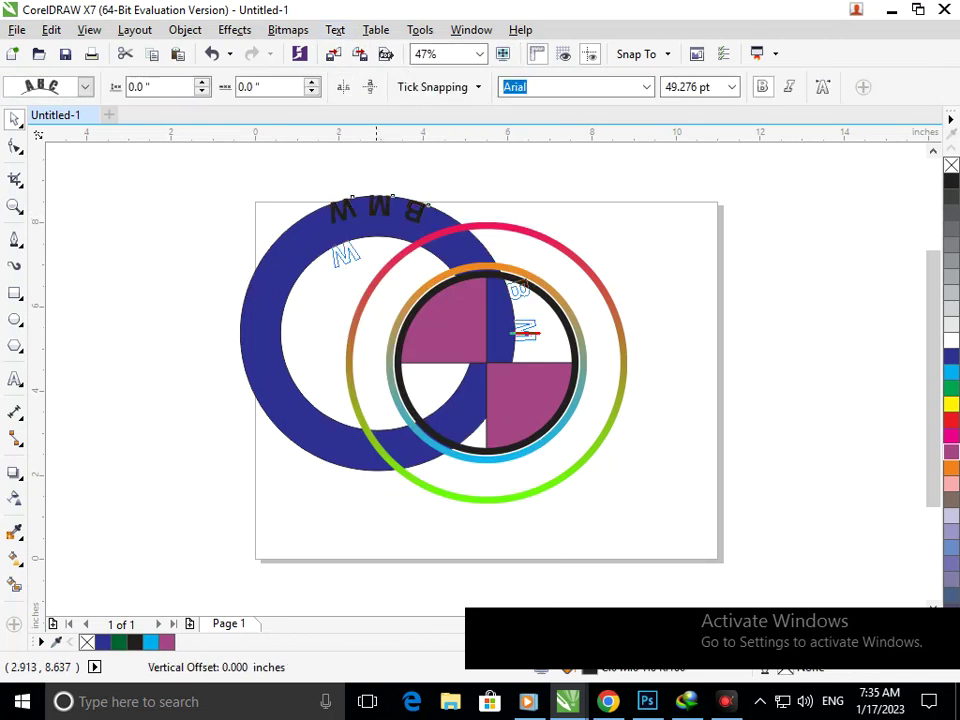
{"action": "left_click", "coordinate": [379, 209]}
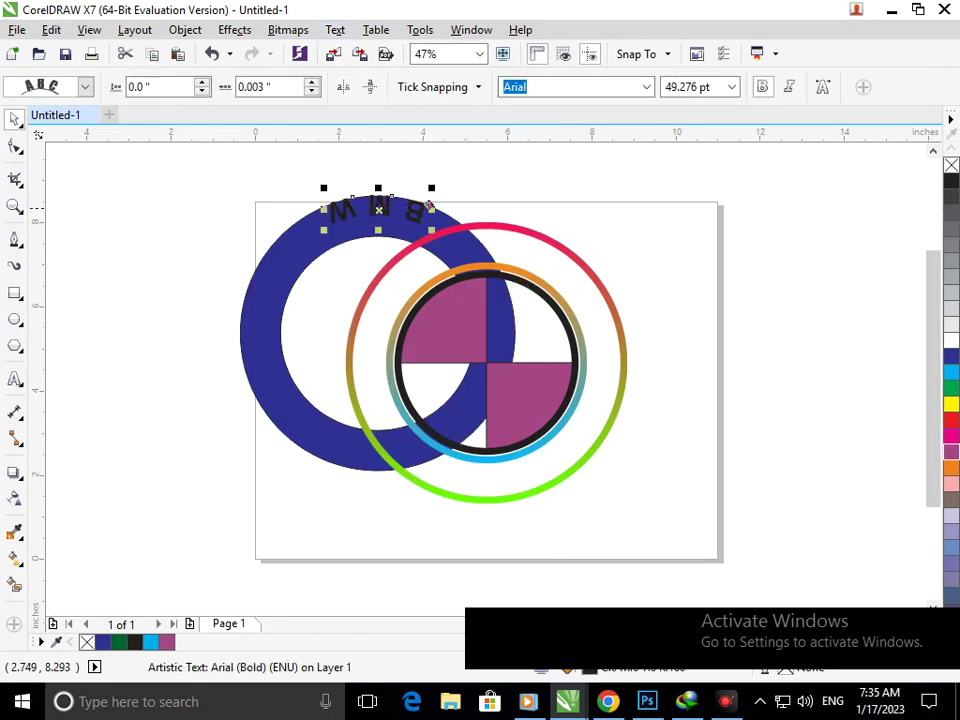
Move the blue band together with its curved text farther away from the emblem.
{"action": "left_click", "coordinate": [185, 29]}
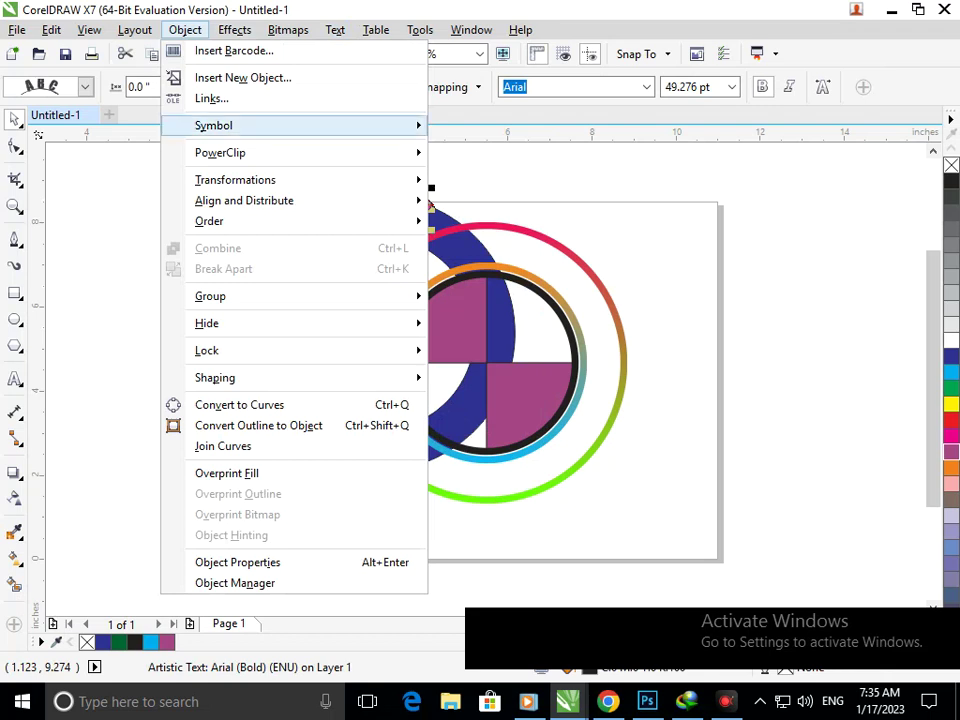
{"action": "key", "text": "Escape"}
{"action": "left_click", "coordinate": [207, 226]}
{"action": "left_click_drag", "start_coordinate": [378, 211], "coordinate": [266, 212]}
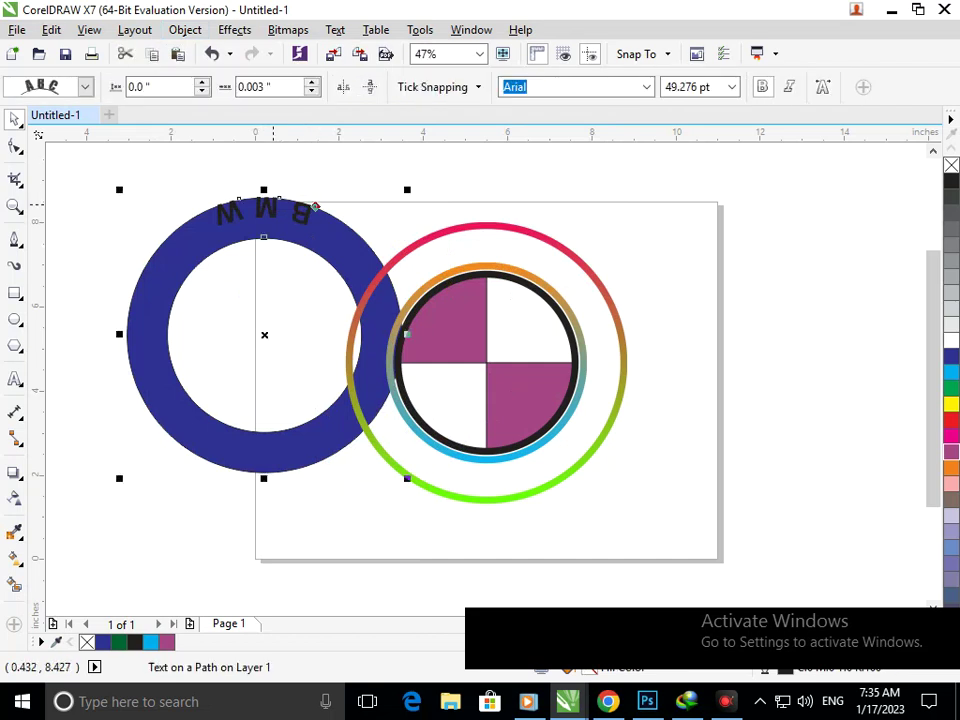
Slide the BMW text along its path and place it inside the blue band with a 0.375-inch offset.
{"action": "double_click", "coordinate": [273, 205]}
{"action": "left_click", "coordinate": [15, 118]}
{"action": "left_click", "coordinate": [14, 119]}
{"action": "mouse_move", "coordinate": [266, 215]}
{"action": "left_mouse_down"}
{"action": "mouse_move", "coordinate": [206, 256]}
{"action": "mouse_move", "coordinate": [262, 215]}
{"action": "mouse_move", "coordinate": [262, 238]}
{"action": "left_mouse_up"}
{"action": "scroll", "coordinate": [208, 180], "scroll_direction": "up", "scroll_amount": 3}
{"action": "left_click_drag", "start_coordinate": [368, 356], "coordinate": [370, 360]}
{"action": "key", "text": "F3"}
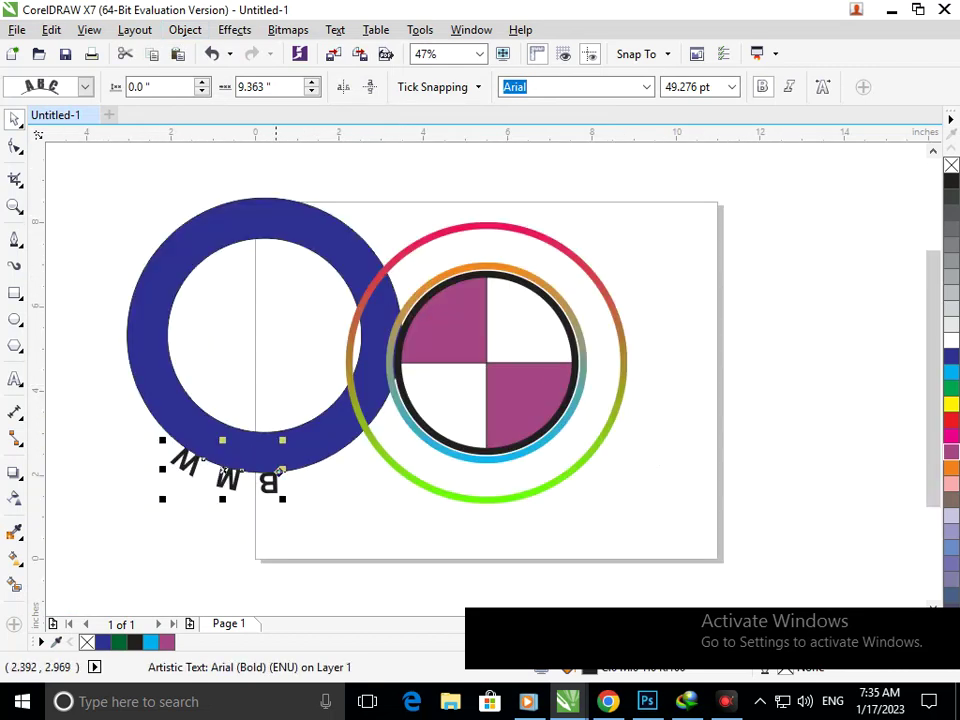
{"action": "left_click_drag", "start_coordinate": [240, 474], "coordinate": [271, 236]}
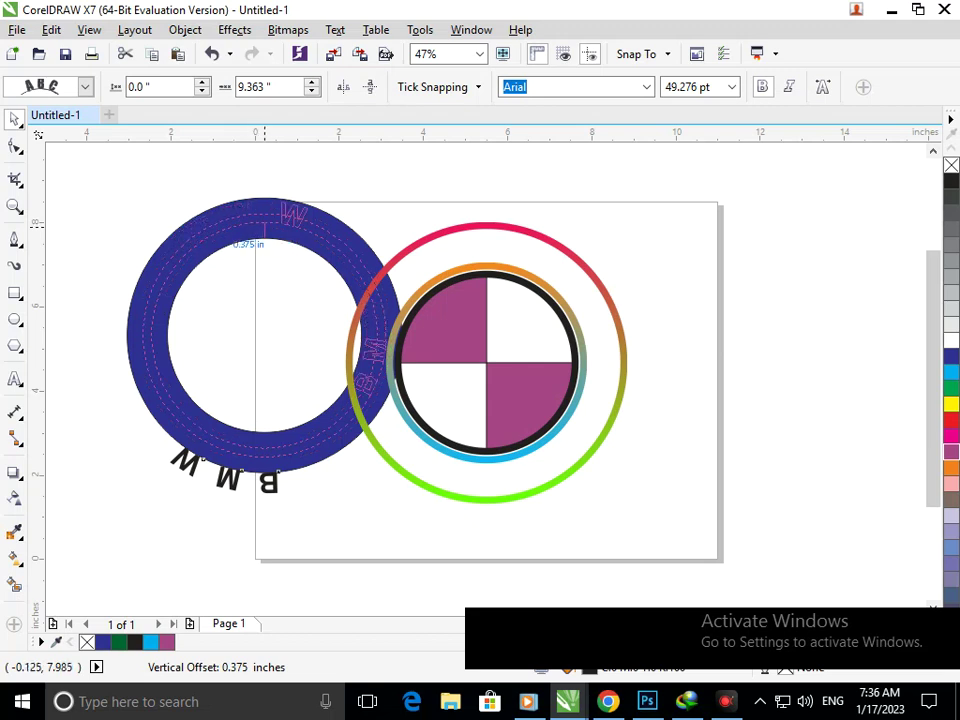
{"action": "left_click", "coordinate": [269, 220]}
Try to delete the BMW characters from the text fitted to the blue band.
{"action": "double_click", "coordinate": [366, 289]}
{"action": "key", "text": "BackSpace"}
{"action": "key", "text": "Delete"}
{"action": "key", "text": "Escape"}
{"action": "key", "text": "Delete"}
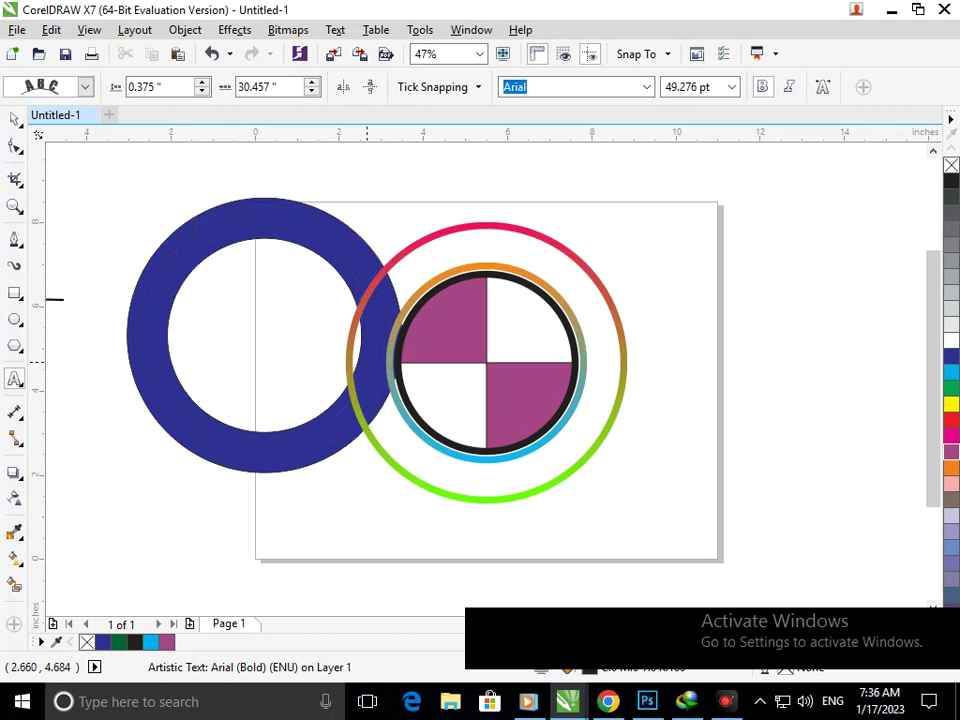
Undo the character deletions and the last repositioning of the BMW text along the blue band's path.
{"action": "key", "text": "ctrl+z"}
{"action": "key", "text": "ctrl+z"}
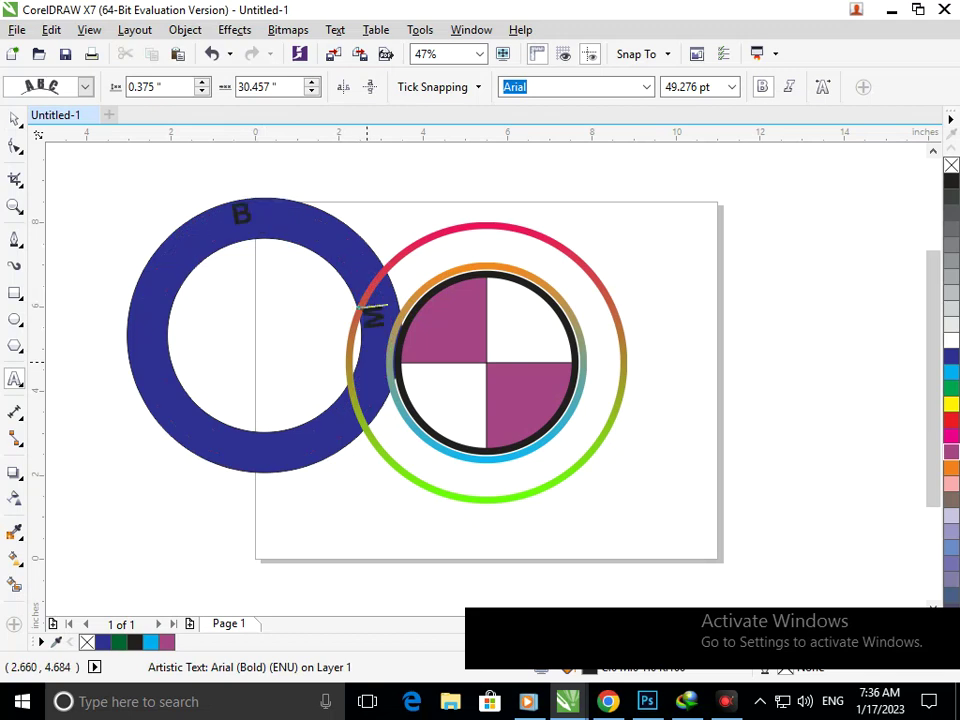
{"action": "key", "text": "ctrl+z"}
{"action": "key", "text": "ctrl+a"}
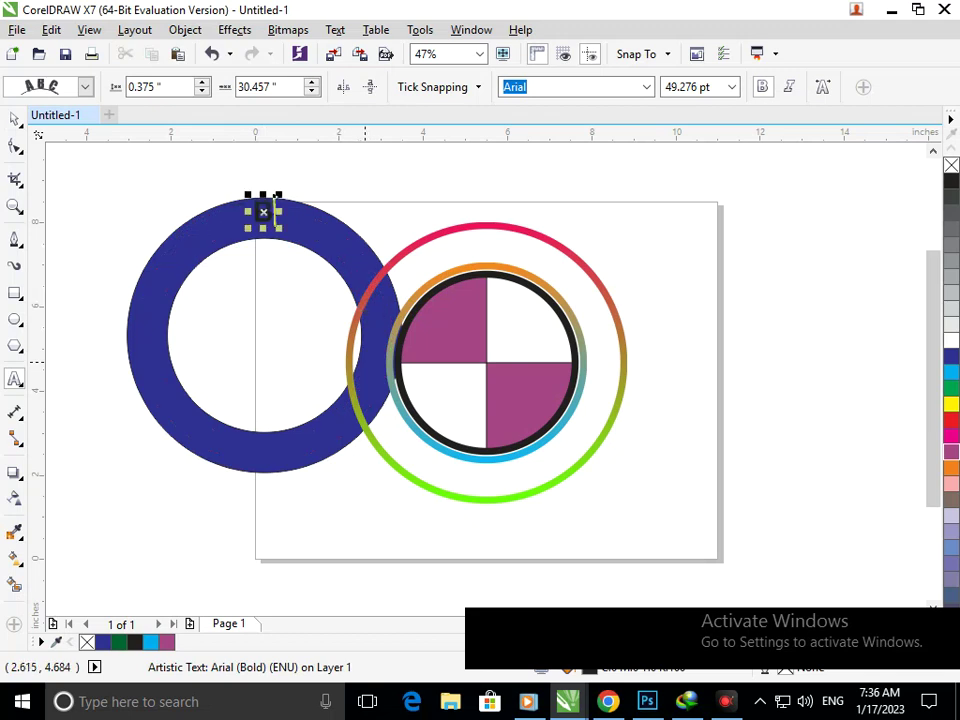
{"action": "left_click", "coordinate": [14, 119]}
{"action": "key", "text": "ctrl+z"}
{"action": "key", "text": "ctrl+z"}
{"action": "key", "text": "ctrl+z"}
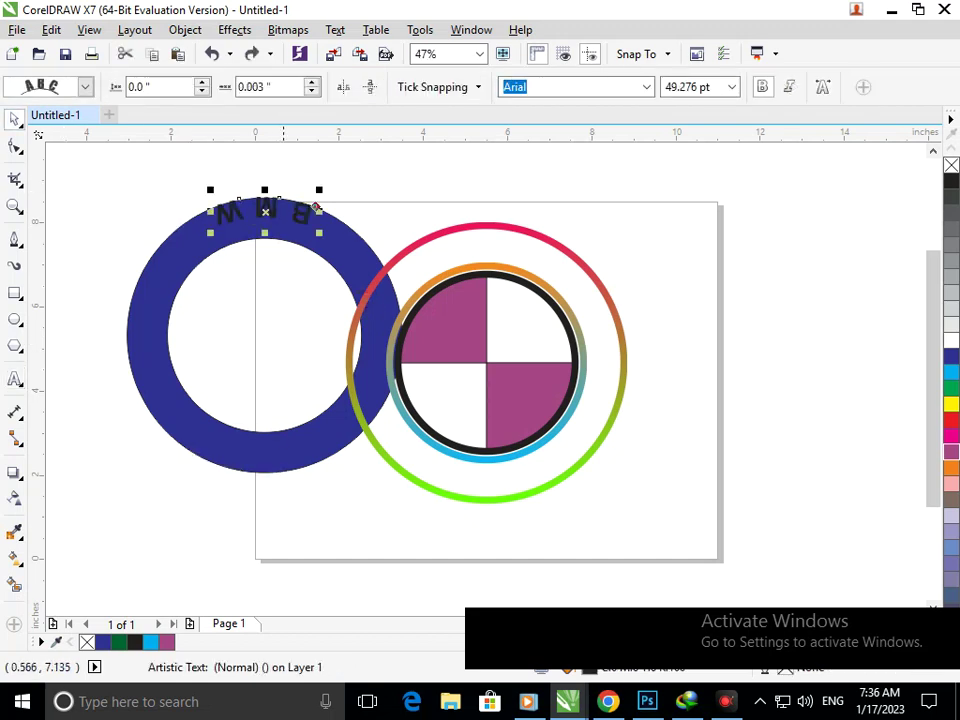
Nudge the blue band together with its curved BMW text slightly upward.
{"action": "mouse_move", "coordinate": [263, 207]}
{"action": "left_mouse_down"}
{"action": "mouse_move", "coordinate": [393, 284]}
{"action": "mouse_move", "coordinate": [264, 207]}
{"action": "left_mouse_up"}
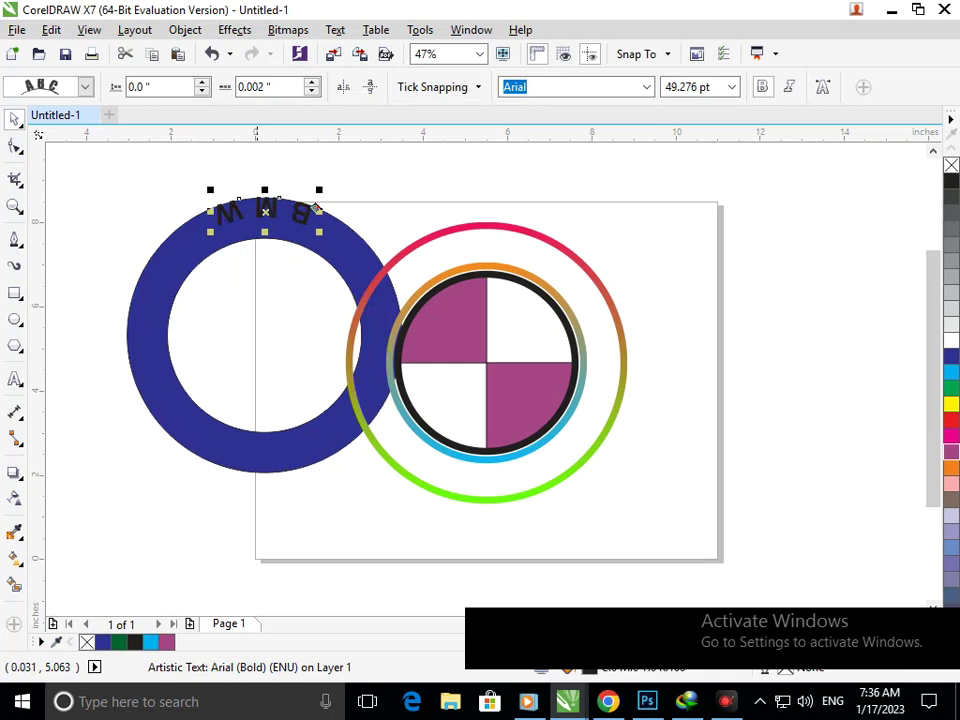
{"action": "left_click", "coordinate": [260, 460]}
{"action": "key", "text": "Up"}
{"action": "key", "text": "Up"}
{"action": "key", "text": "Up"}
{"action": "key", "text": "Up"}
{"action": "key", "text": "Up"}
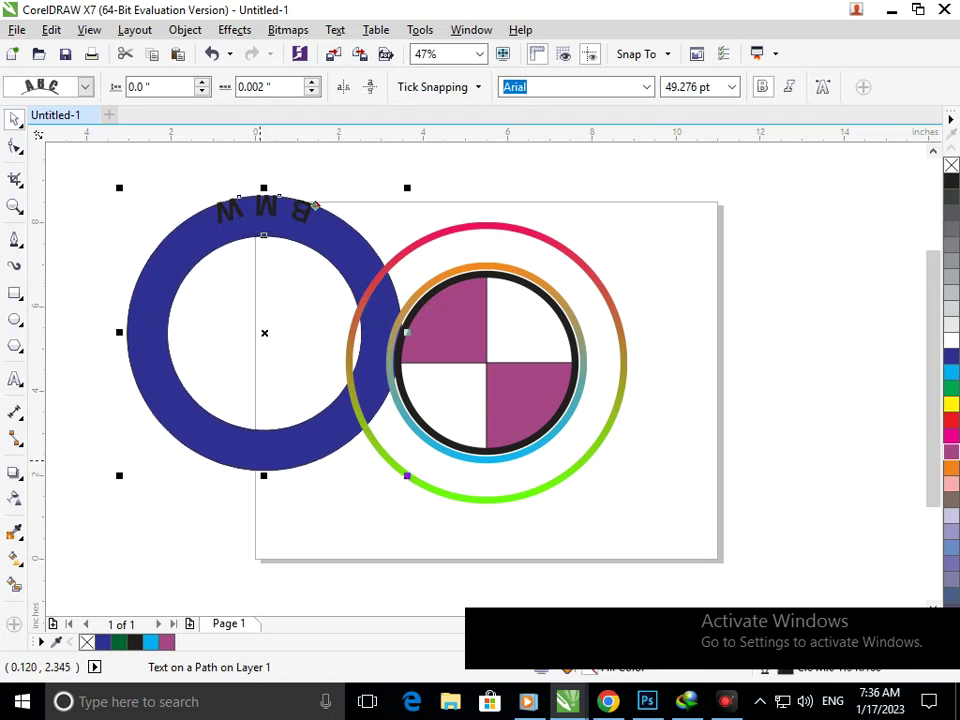
Try bringing the blue band to the front of the layer, and undo the order change.
{"action": "right_click", "coordinate": [247, 441]}
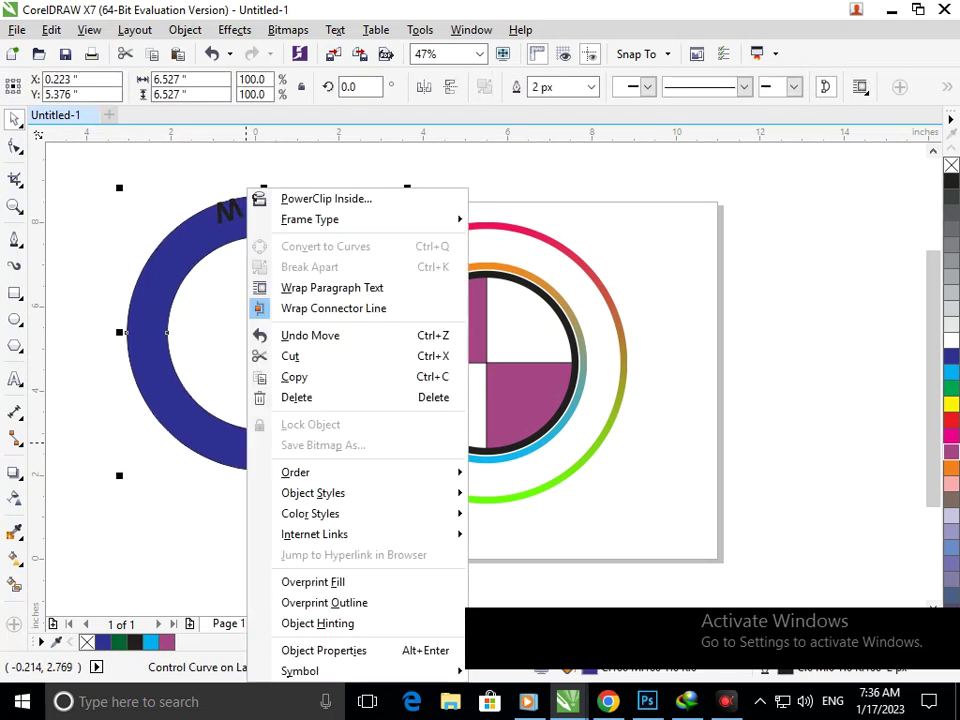
{"action": "mouse_move", "coordinate": [320, 513]}
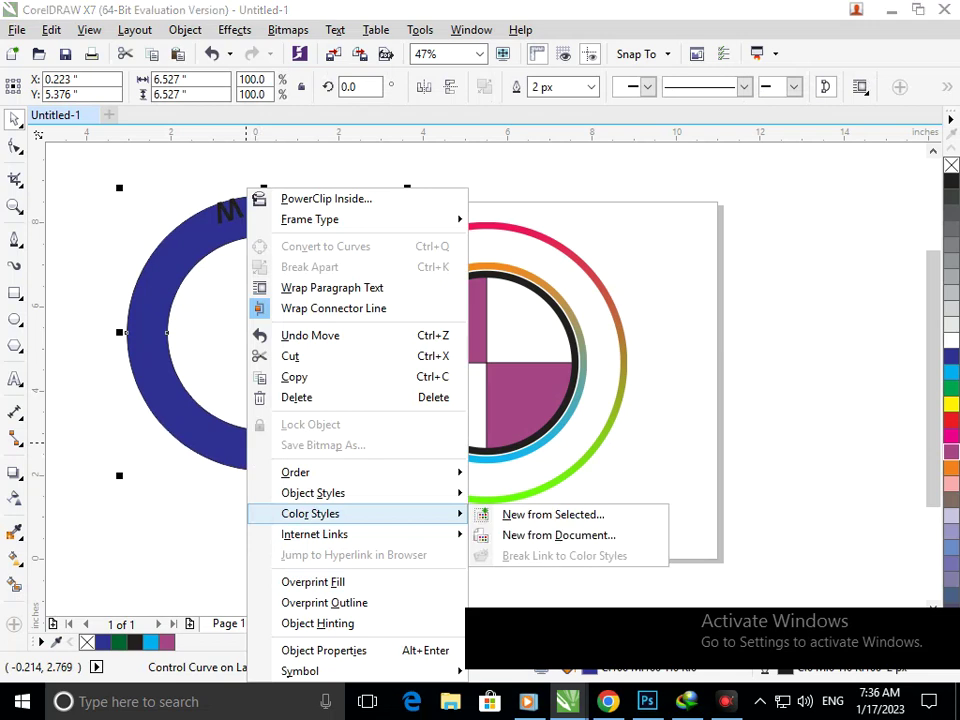
{"action": "left_click", "coordinate": [185, 29]}
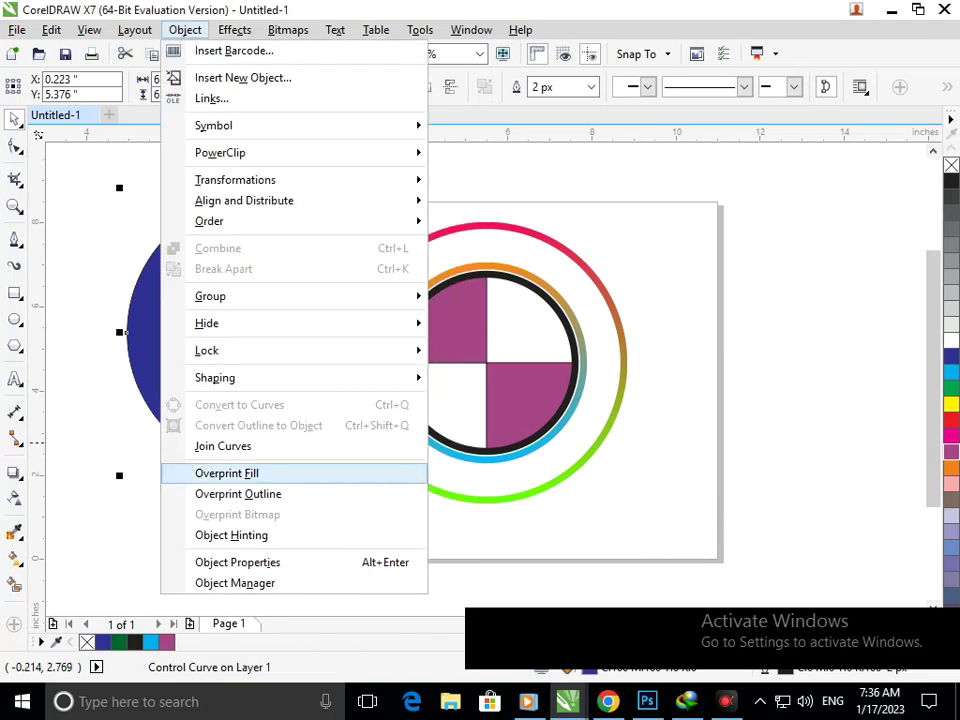
{"action": "mouse_move", "coordinate": [215, 377]}
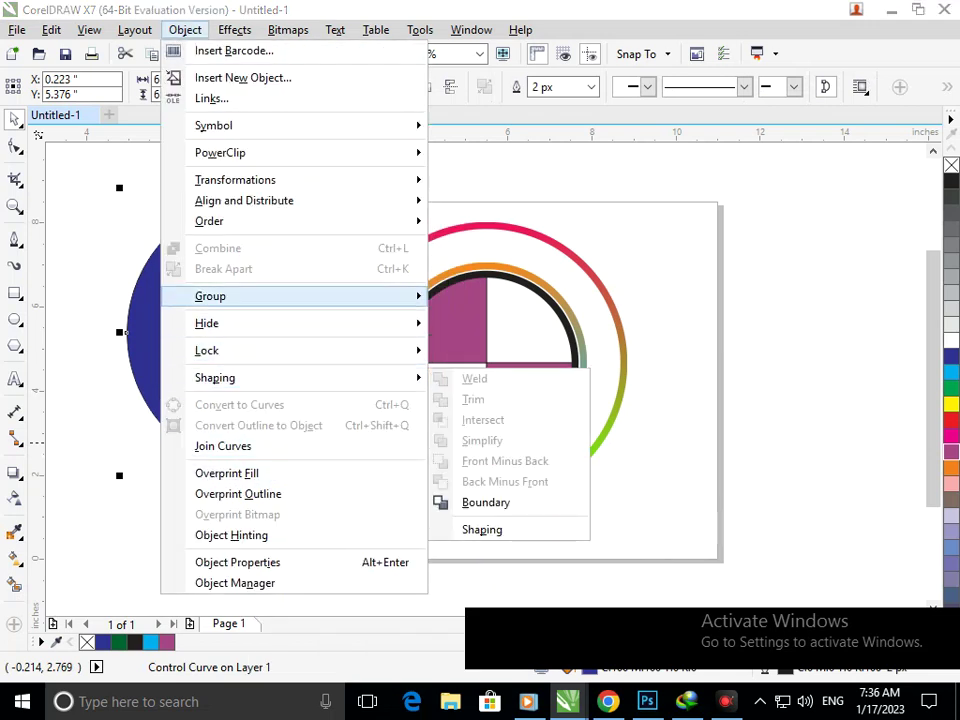
{"action": "mouse_move", "coordinate": [210, 221]}
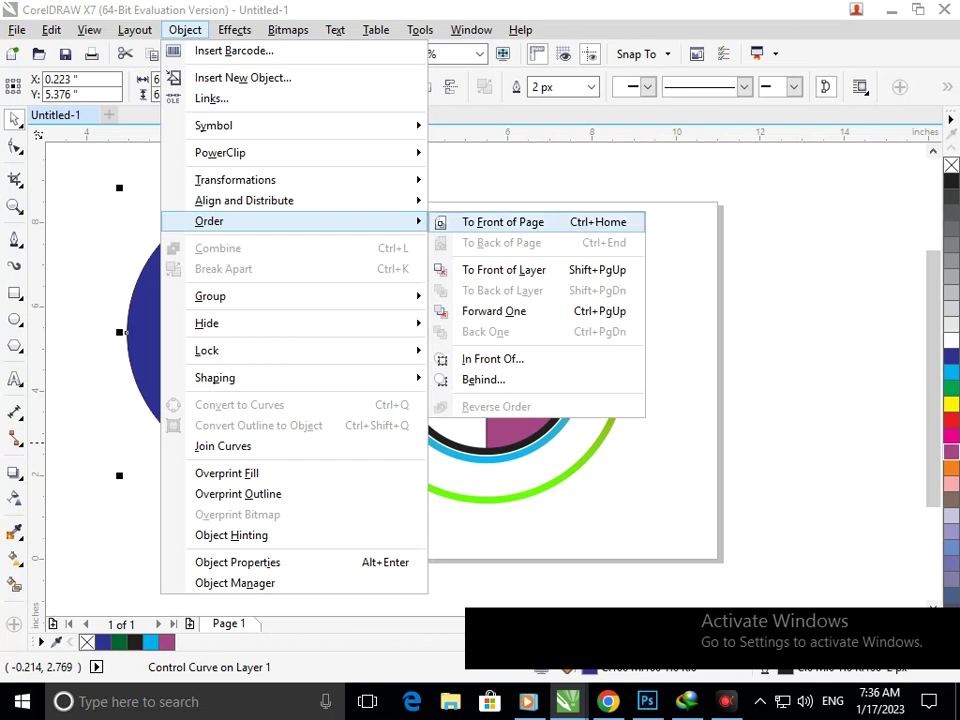
{"action": "left_click", "coordinate": [504, 269]}
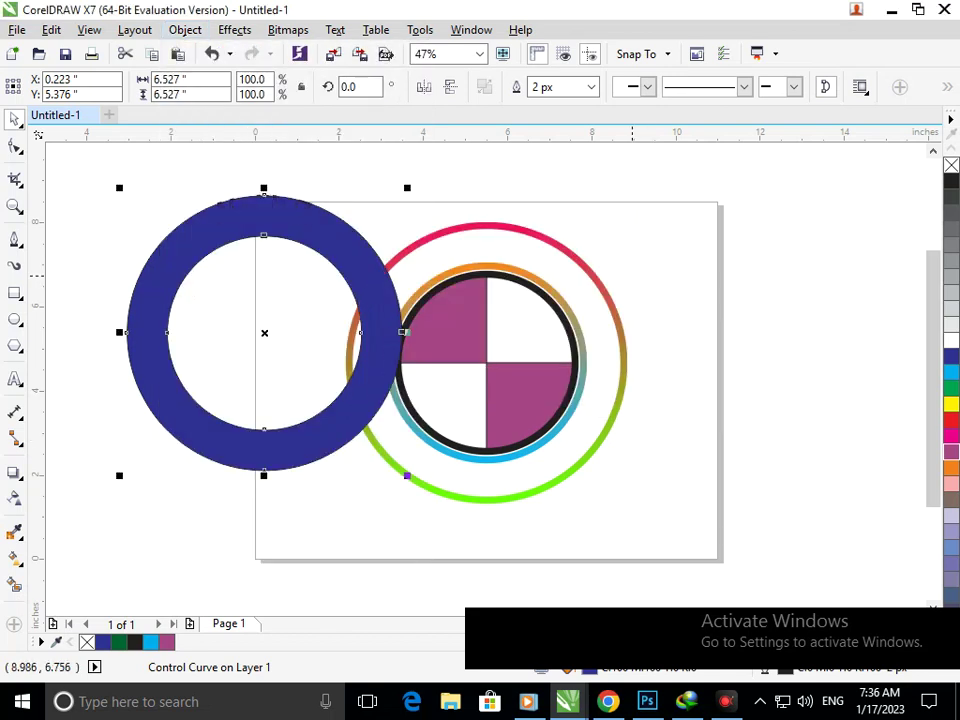
{"action": "key", "text": "ctrl+z"}
{"action": "left_click", "coordinate": [647, 272]}
Place the BMW text inside the blue band with a 0.375-inch path offset, and mirror it horizontally and vertically.
{"action": "double_click", "coordinate": [264, 210]}
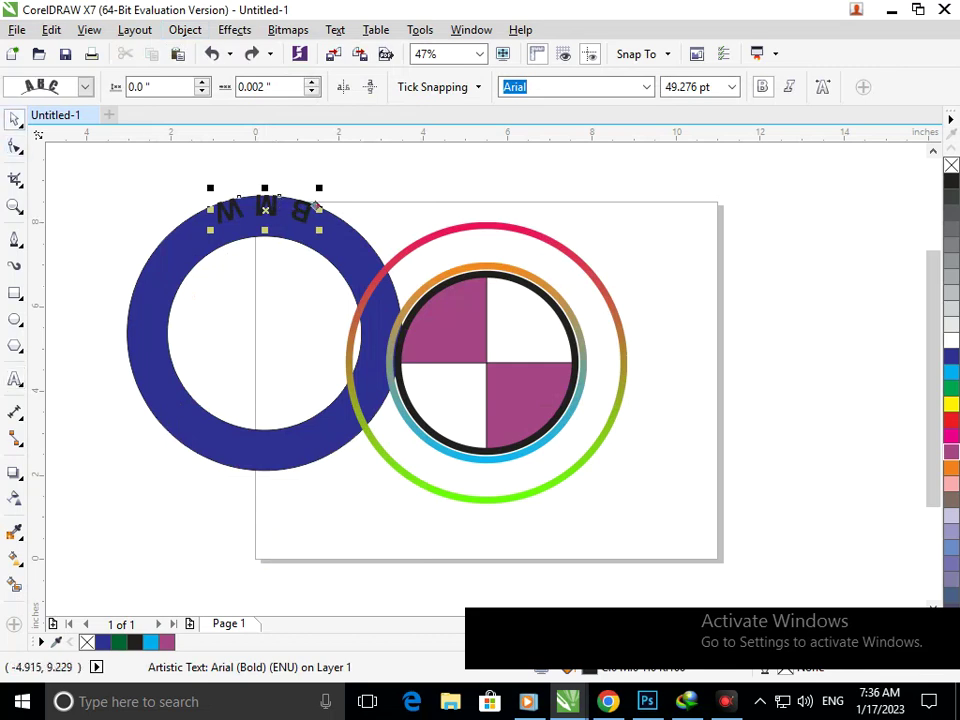
{"action": "left_click", "coordinate": [15, 118]}
{"action": "left_click_drag", "start_coordinate": [238, 213], "coordinate": [217, 252]}
{"action": "key", "text": "Escape"}
{"action": "left_click", "coordinate": [232, 235]}
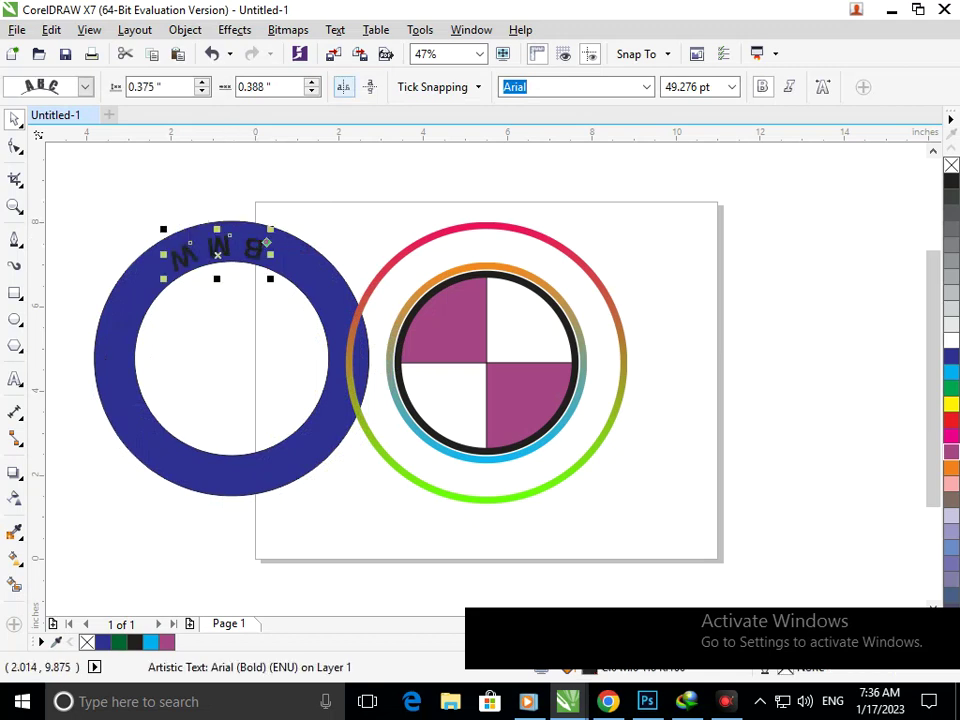
{"action": "left_click", "coordinate": [344, 87]}
{"action": "left_click", "coordinate": [369, 87]}
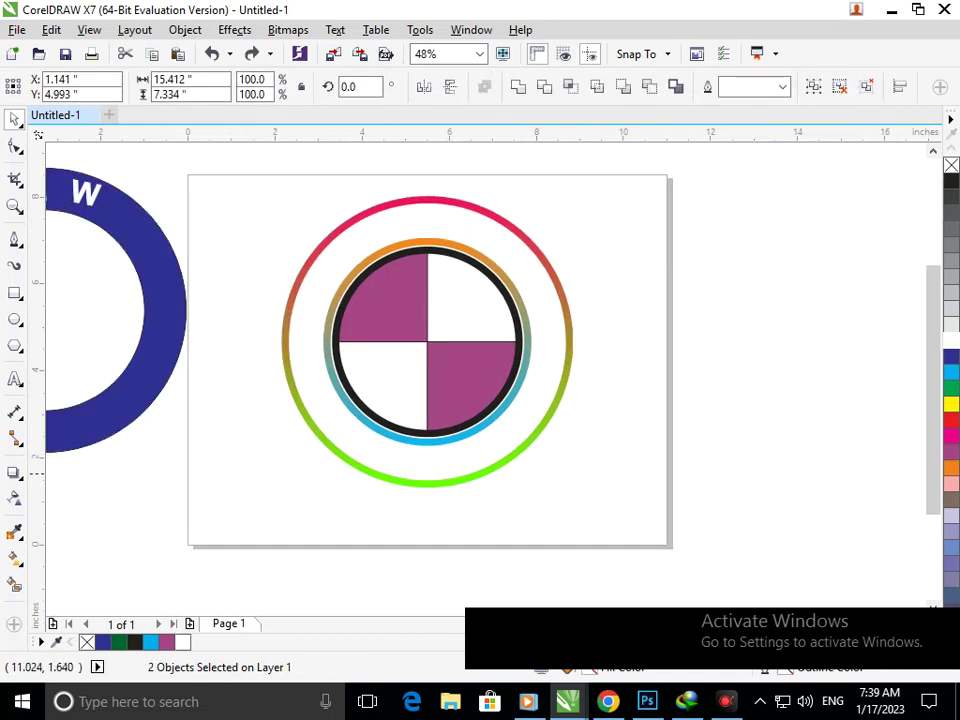
Align the centers of the grouped BMW band and the ringed emblem both horizontally and vertically.
{"action": "key", "text": "Escape"}
{"action": "scroll", "coordinate": [480, 370], "scroll_direction": "down", "scroll_amount": 2}
{"action": "left_click_drag", "start_coordinate": [257, 251], "coordinate": [461, 478]}
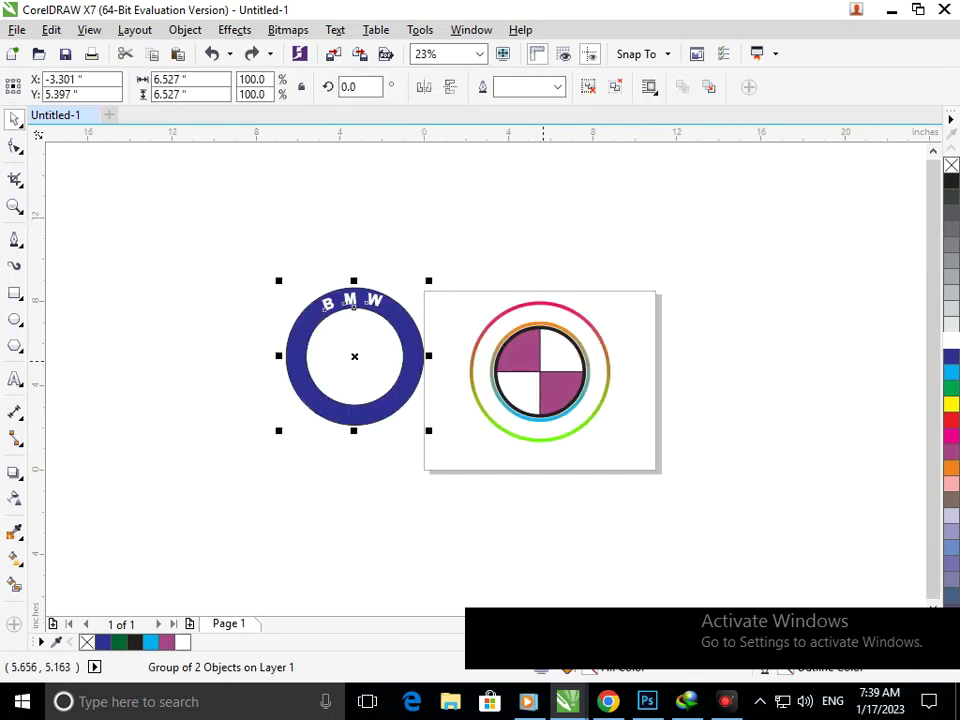
{"action": "left_click", "coordinate": [576, 311], "text": "shift"}
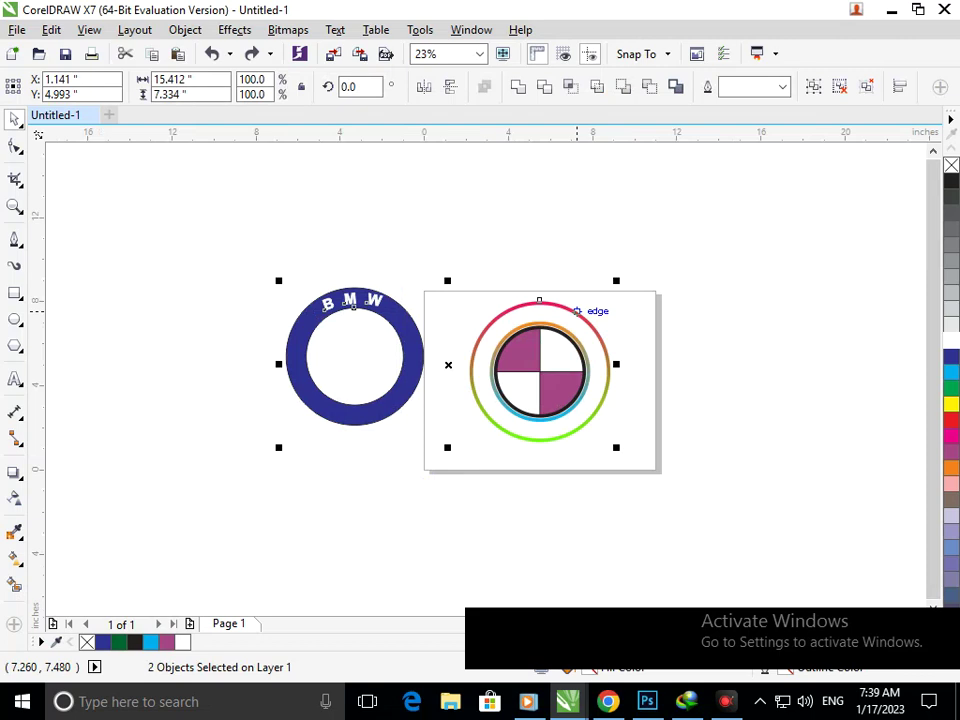
{"action": "key", "text": "c"}
{"action": "key", "text": "e"}
{"action": "left_click", "coordinate": [685, 411]}
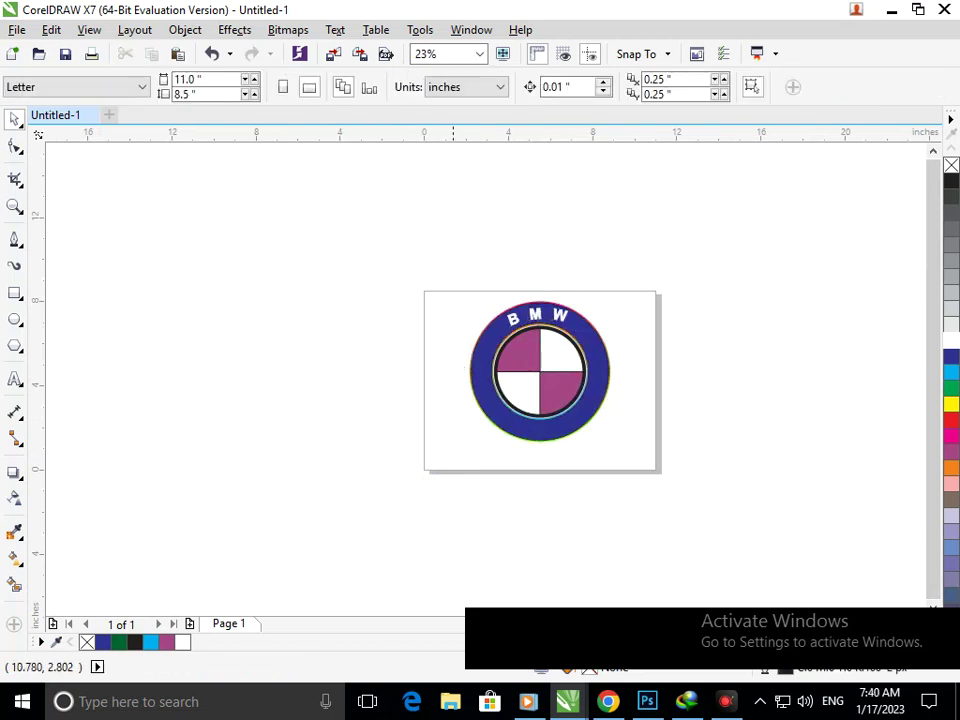
Smart Fill the emblem's two purple quadrants with dark green and a 2 px black outline.
{"action": "scroll", "coordinate": [651, 411], "scroll_direction": "up", "scroll_amount": 1}
{"action": "left_click_drag", "start_coordinate": [600, 400], "coordinate": [593, 428]}
{"action": "key", "text": "ctrl+z"}
{"action": "left_click", "coordinate": [15, 583]}
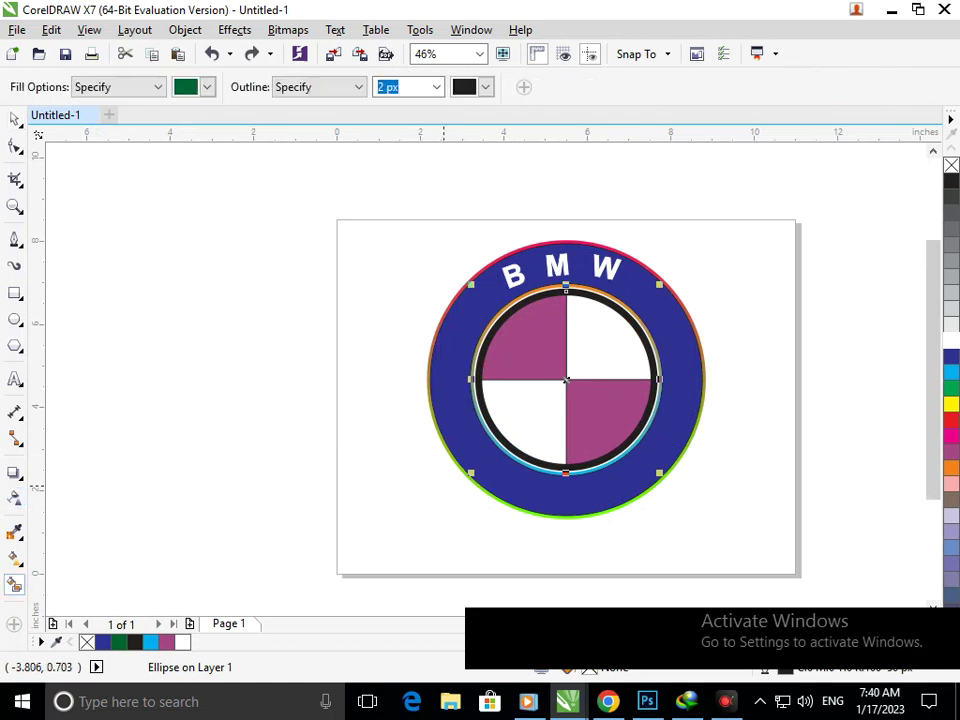
{"action": "left_click", "coordinate": [601, 429]}
{"action": "left_click", "coordinate": [547, 363]}
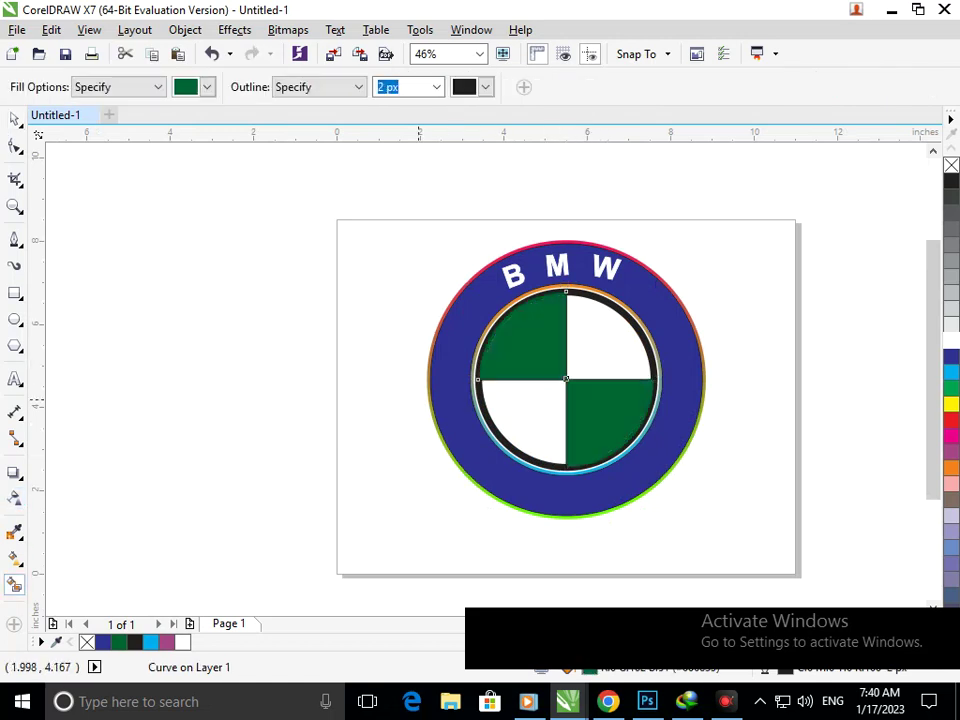
Bring the 50 px black ring in front of the two green quadrants.
{"action": "left_click", "coordinate": [14, 119]}
{"action": "left_click", "coordinate": [167, 330]}
{"action": "left_click_drag", "start_coordinate": [529, 458], "coordinate": [566, 380]}
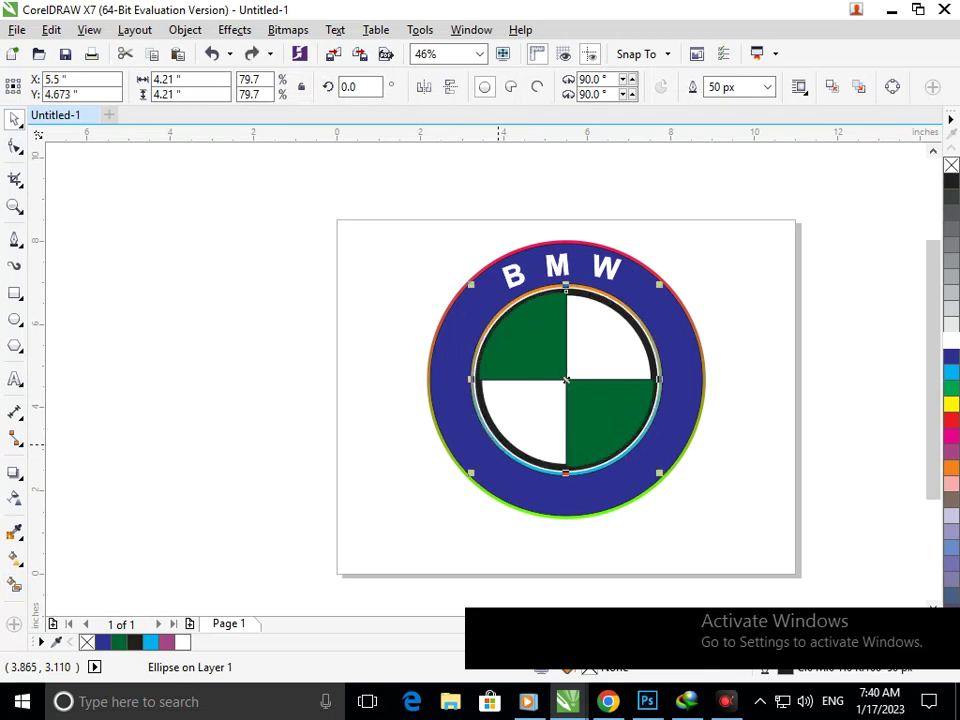
{"action": "key", "text": "Escape"}
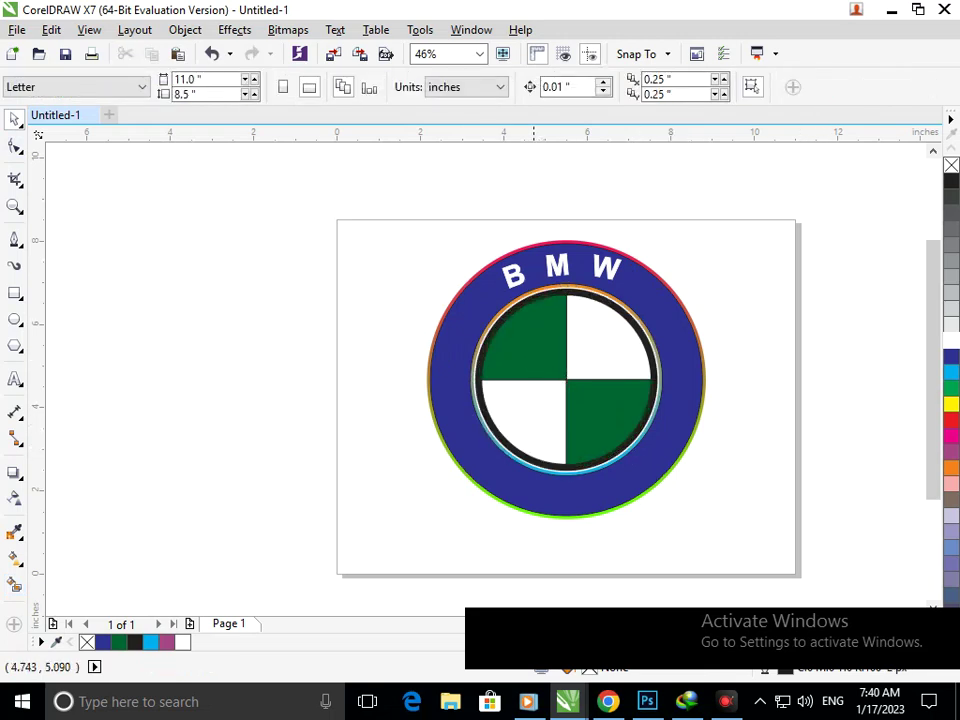
Group all parts of the emblem and center the group on the page.
{"action": "scroll", "coordinate": [513, 363], "scroll_direction": "down", "scroll_amount": 1}
{"action": "left_click_drag", "start_coordinate": [424, 278], "coordinate": [707, 507]}
{"action": "key", "text": "ctrl+g"}
{"action": "key", "text": "p"}
{"action": "key", "text": "Escape"}
{"action": "left_click_drag", "start_coordinate": [414, 282], "coordinate": [680, 495]}
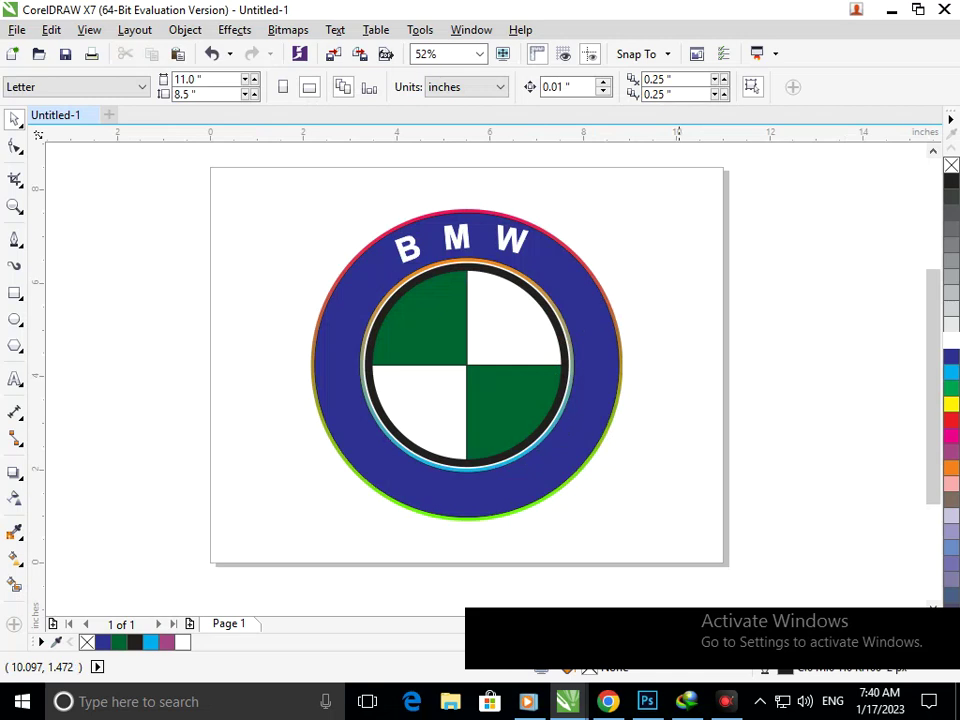